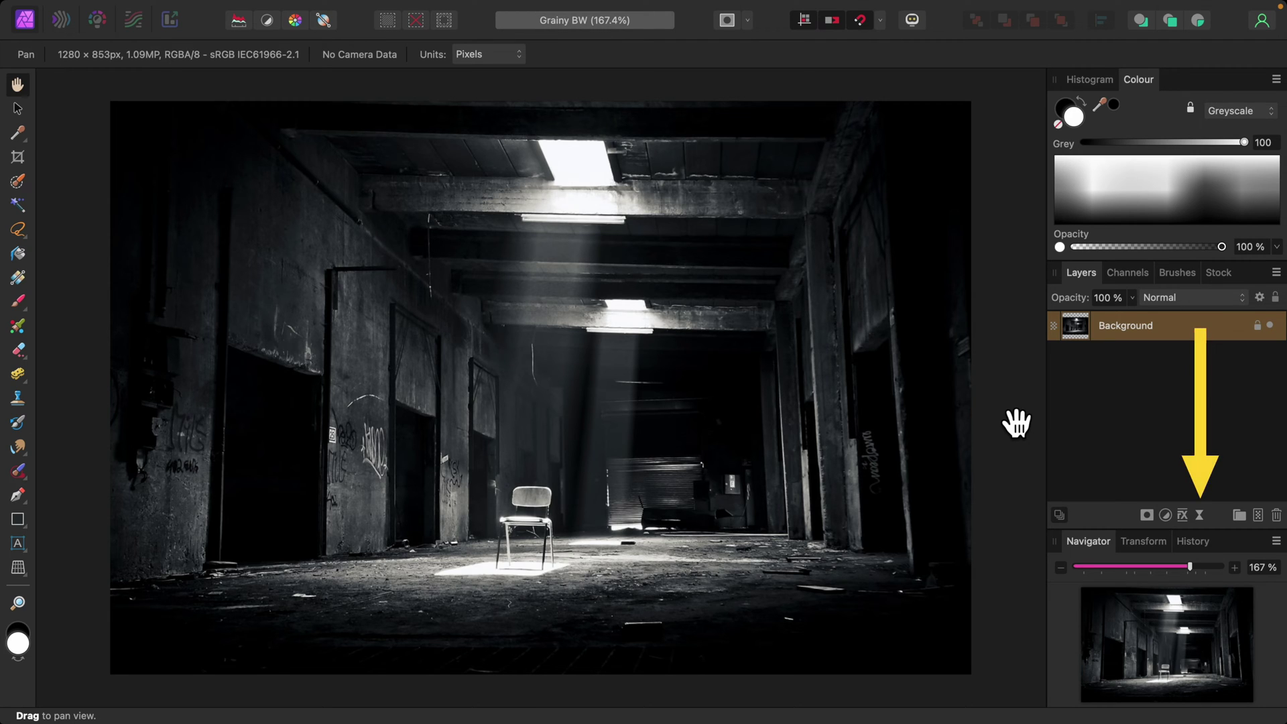
# - Add a live Add Noise filter and pull it out above Background as its own layer
pyautogui.click(1203, 518)
pyautogui.scroll(-10, 1203, 538)
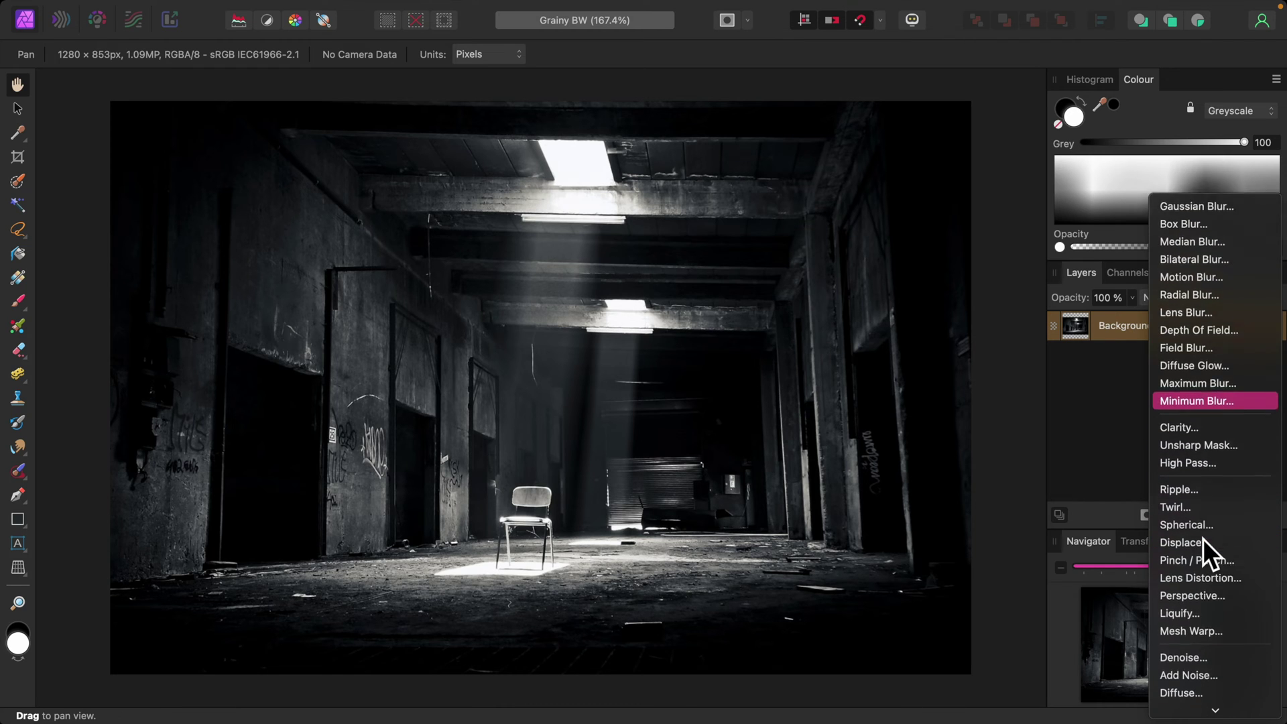
pyautogui.click(1196, 623)
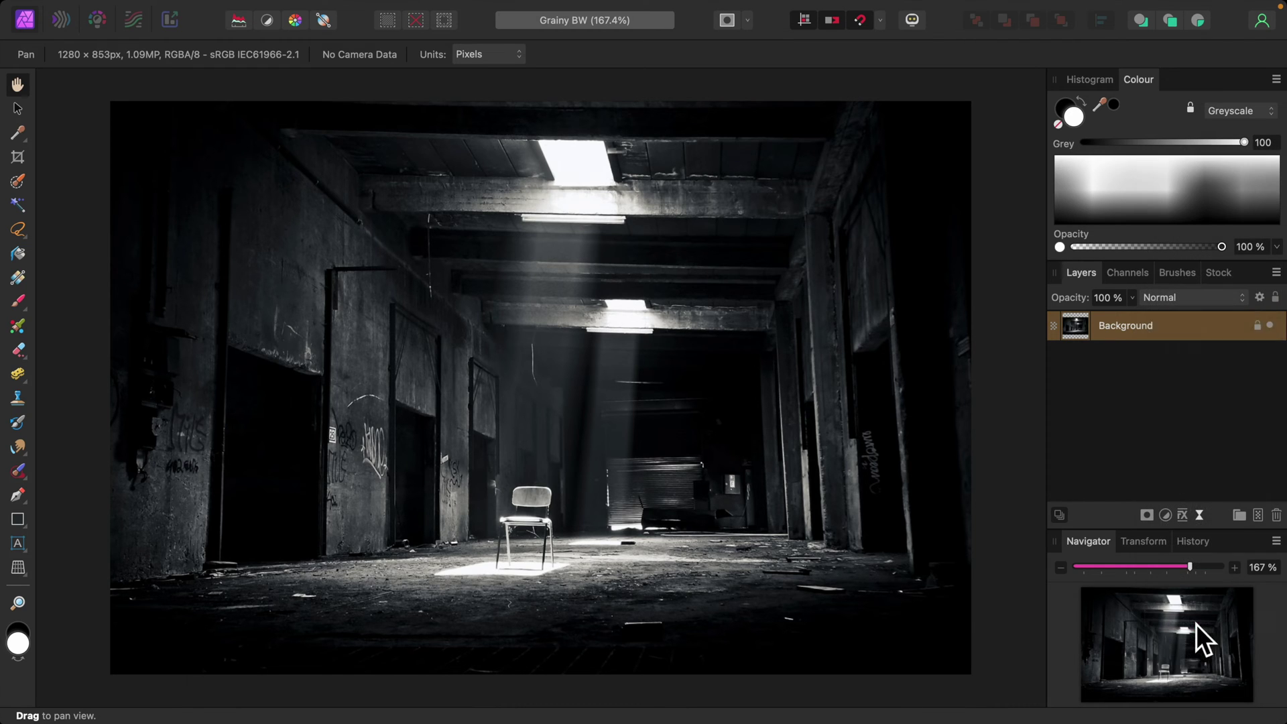
pyautogui.moveTo(927, 542); pyautogui.dragTo(1159, 95)
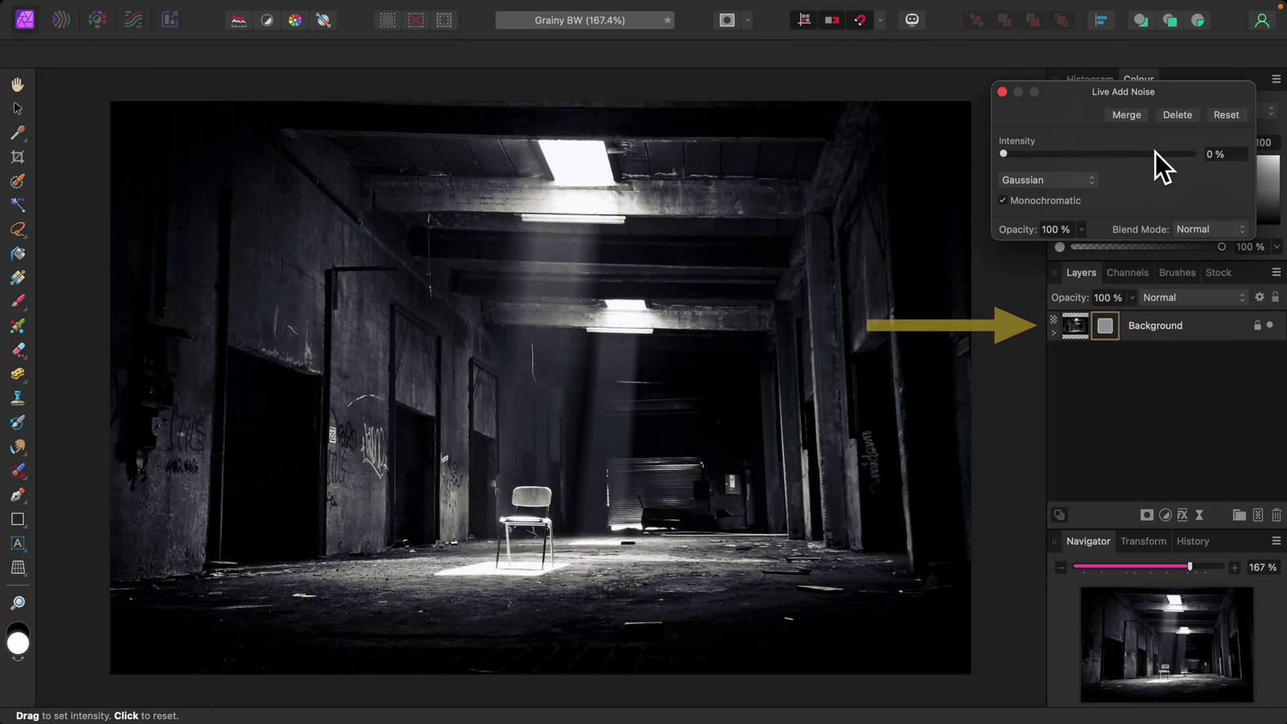
pyautogui.click(1054, 334)
pyautogui.moveTo(1091, 361); pyautogui.dragTo(1091, 313)
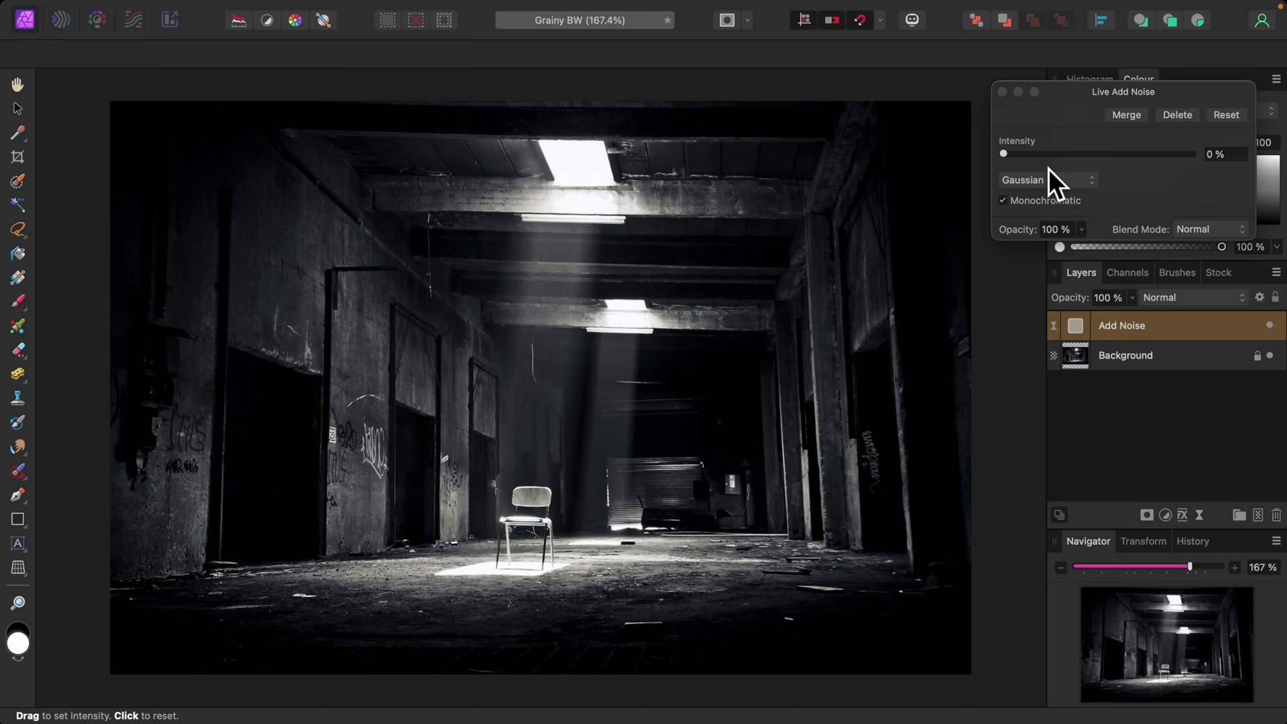
# - Raise Add Noise intensity to 44%, try Uniform noise, then return to Gaussian
pyautogui.moveTo(1009, 159); pyautogui.dragTo(1092, 164)
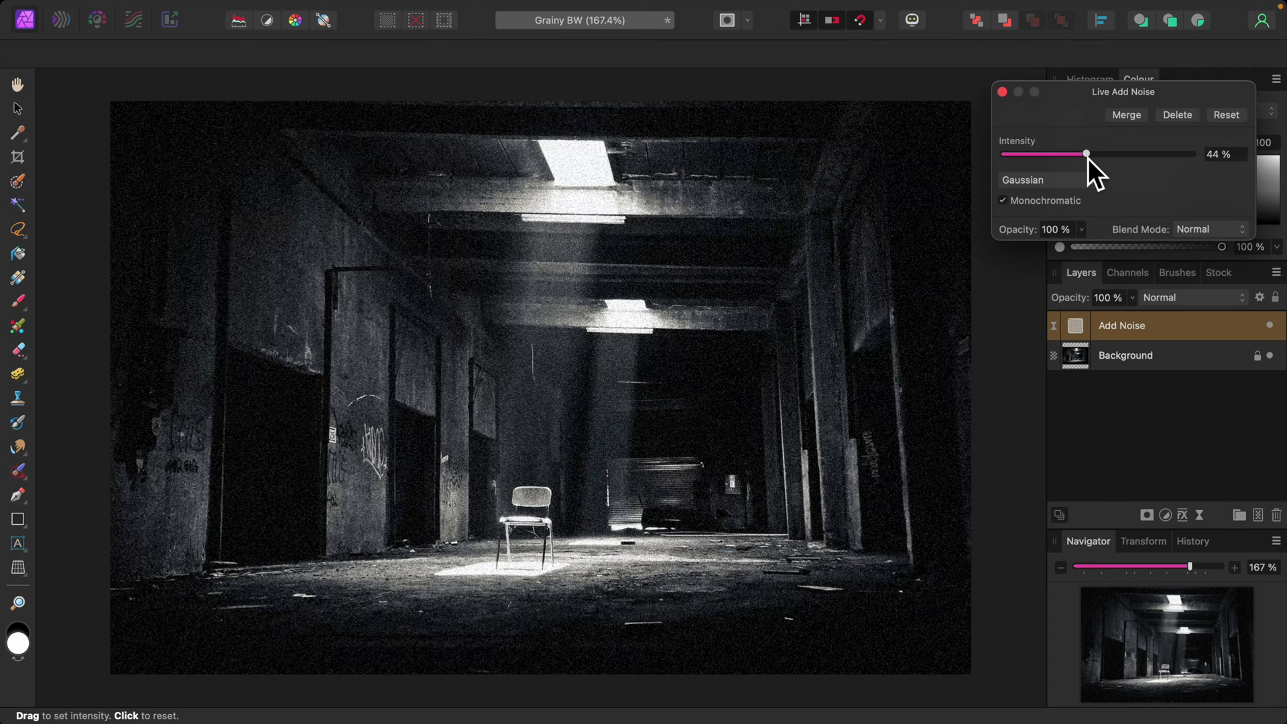
pyautogui.click(1093, 187)
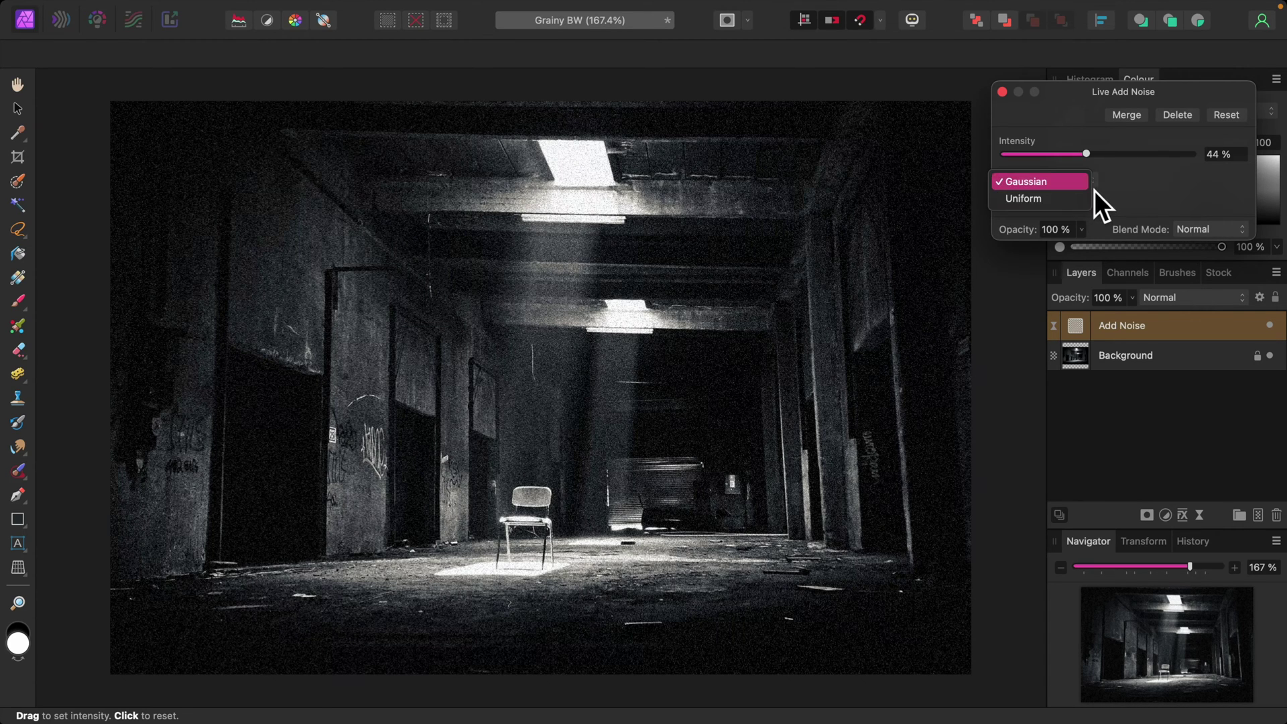
pyautogui.click(1059, 200)
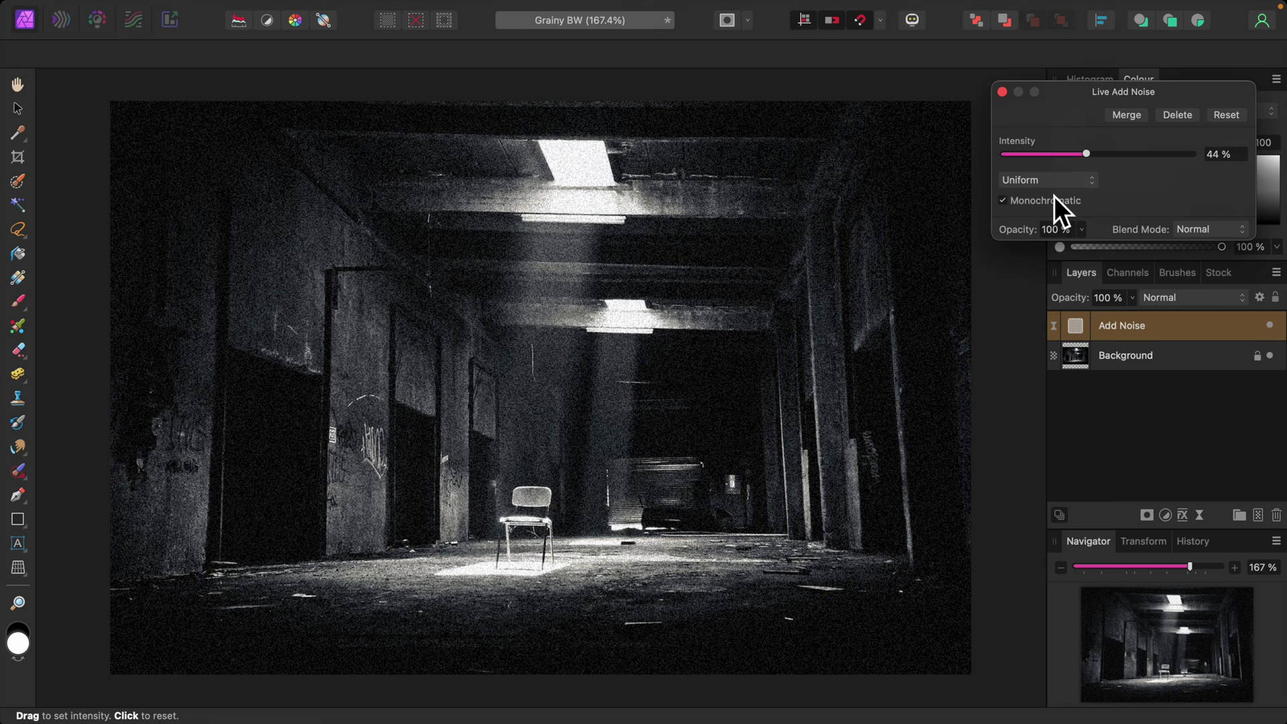
pyautogui.click(1095, 186)
pyautogui.click(1054, 173)
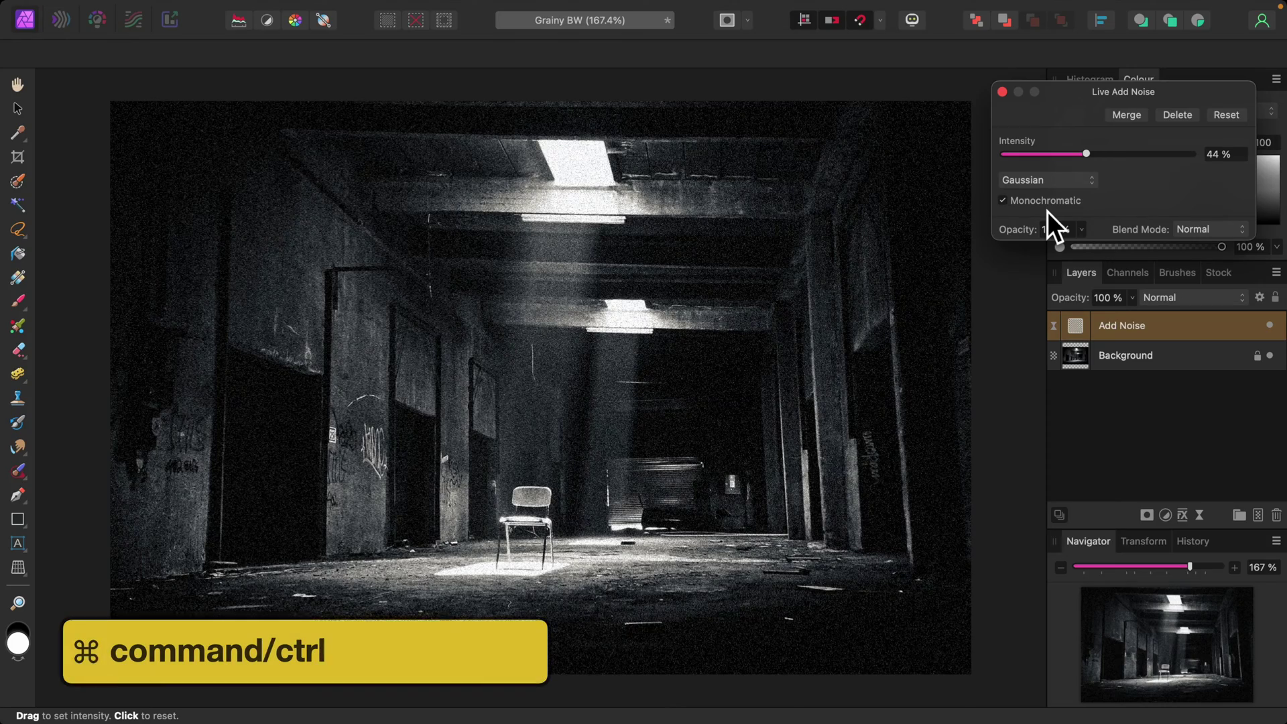
pyautogui.press('super+plus')
pyautogui.press('super+plus')
pyautogui.press('super+plus')
pyautogui.press('super+plus')
pyautogui.press('super+plus')
pyautogui.press('super+plus')
pyautogui.press('super+plus')
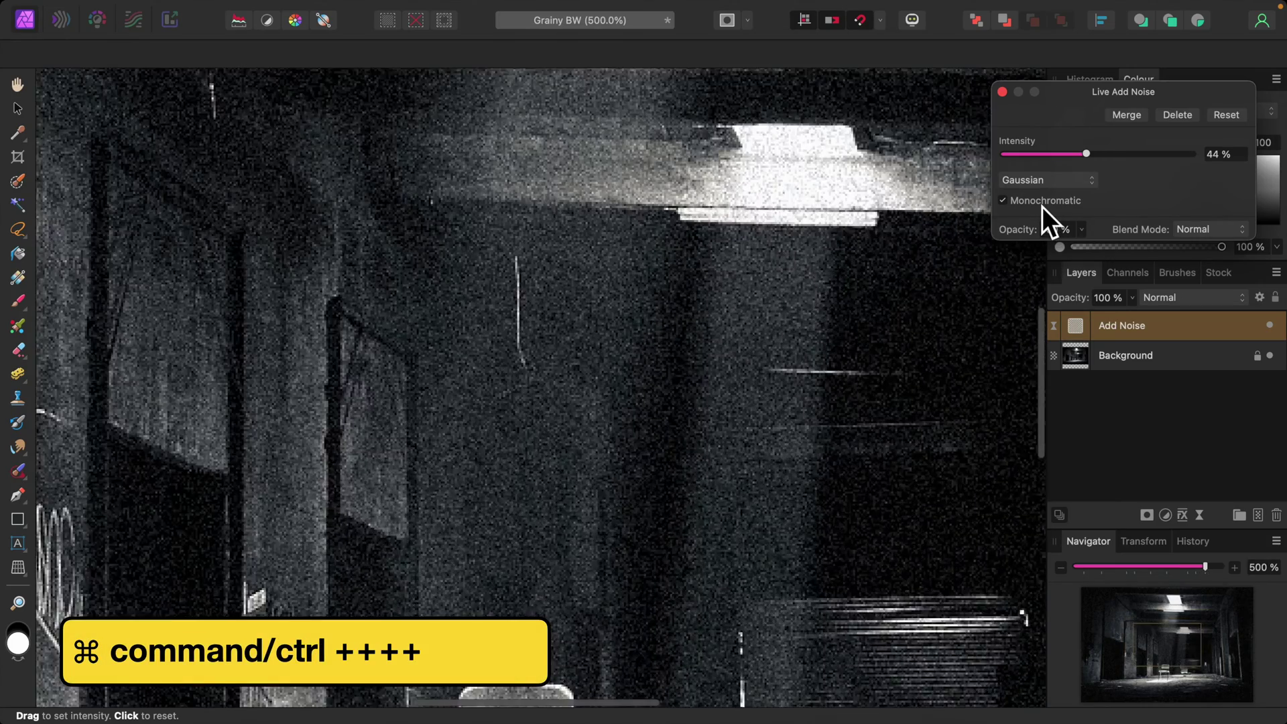
pyautogui.press('super+plus')
pyautogui.press('super+plus')
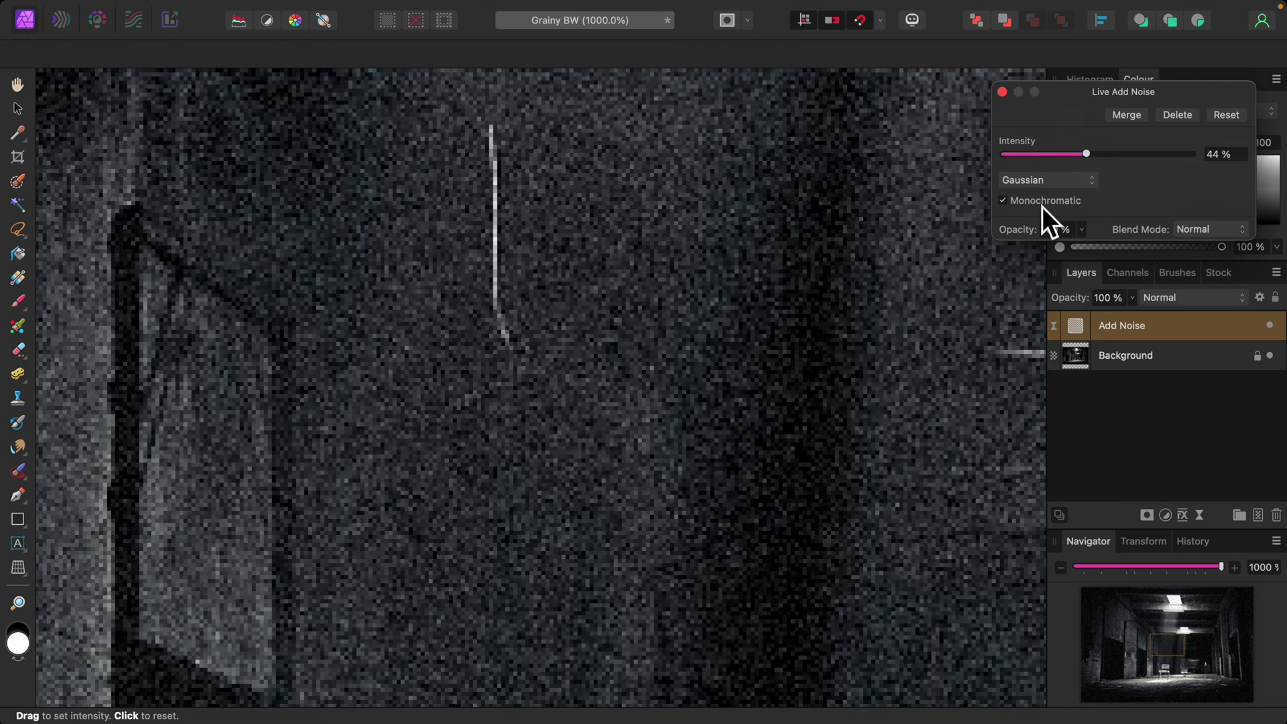
pyautogui.click(1008, 204)
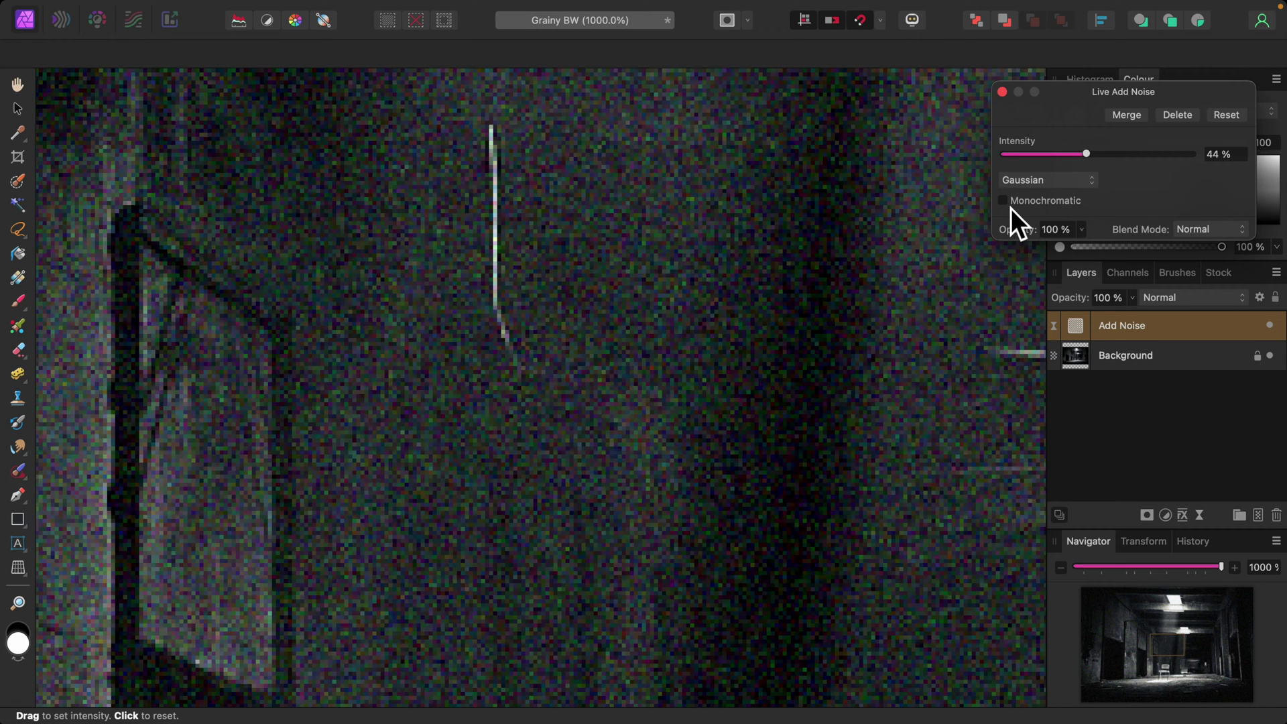
pyautogui.click(1011, 208)
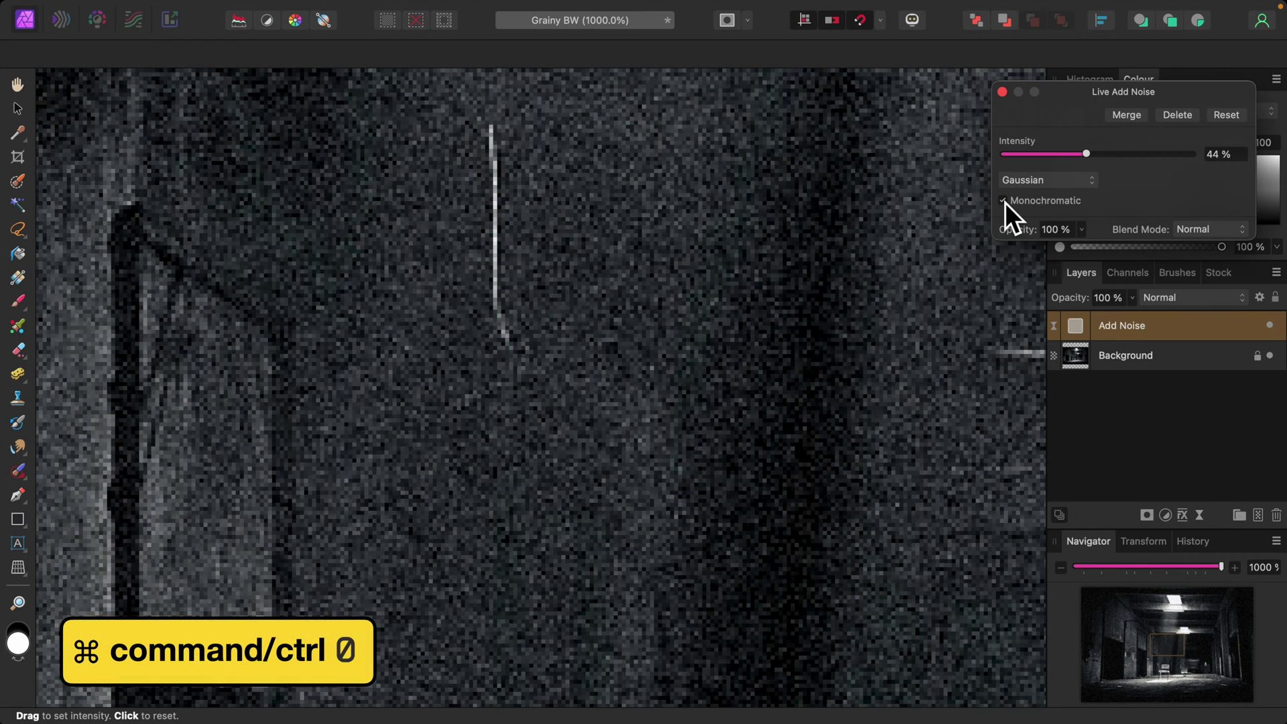
pyautogui.press('super+0')
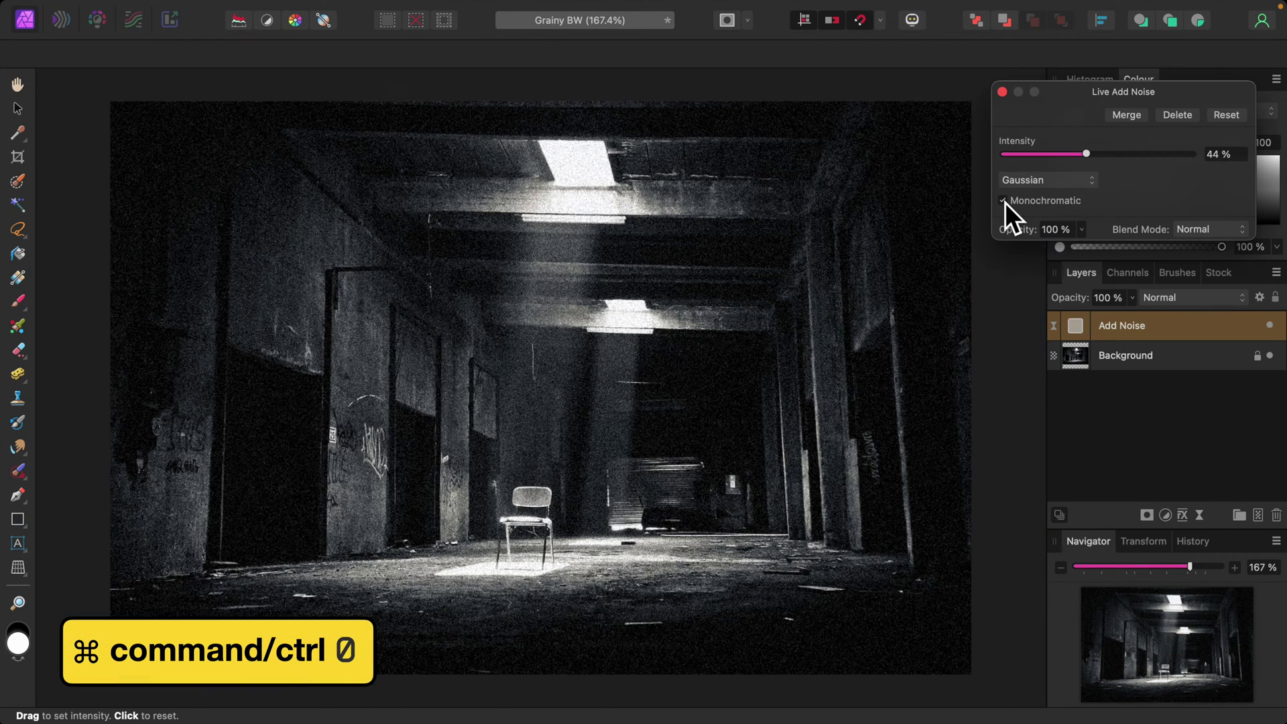
# - Close the Add Noise settings; after testing opacity and blend modes, keep 100% and Normal
pyautogui.click(1003, 92)
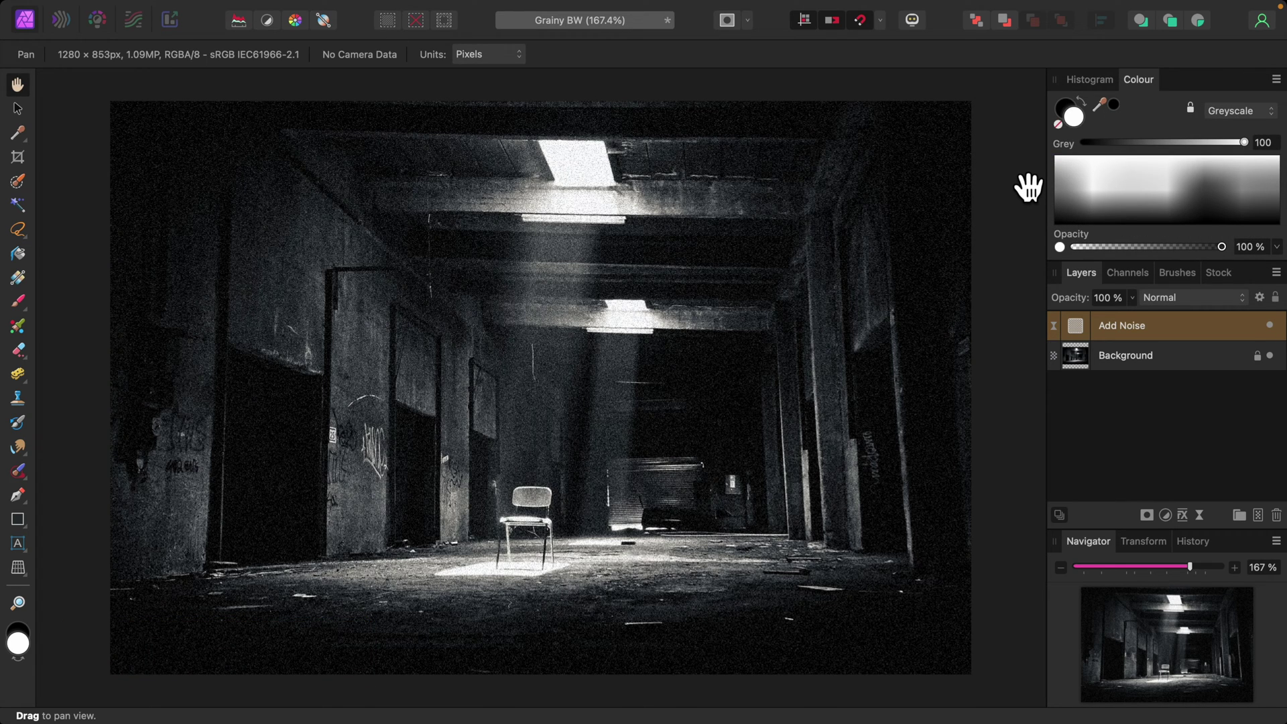
pyautogui.click(1138, 303)
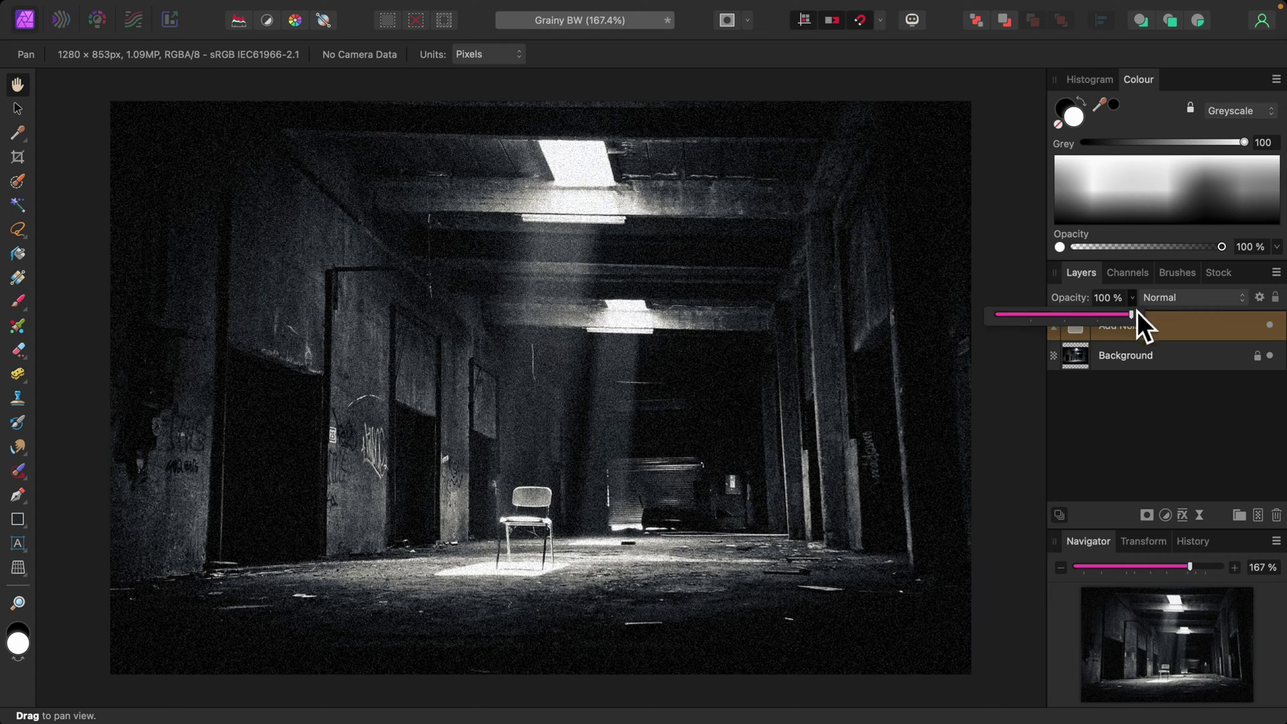
pyautogui.moveTo(1137, 320); pyautogui.dragTo(1082, 320)
pyautogui.click(1172, 332)
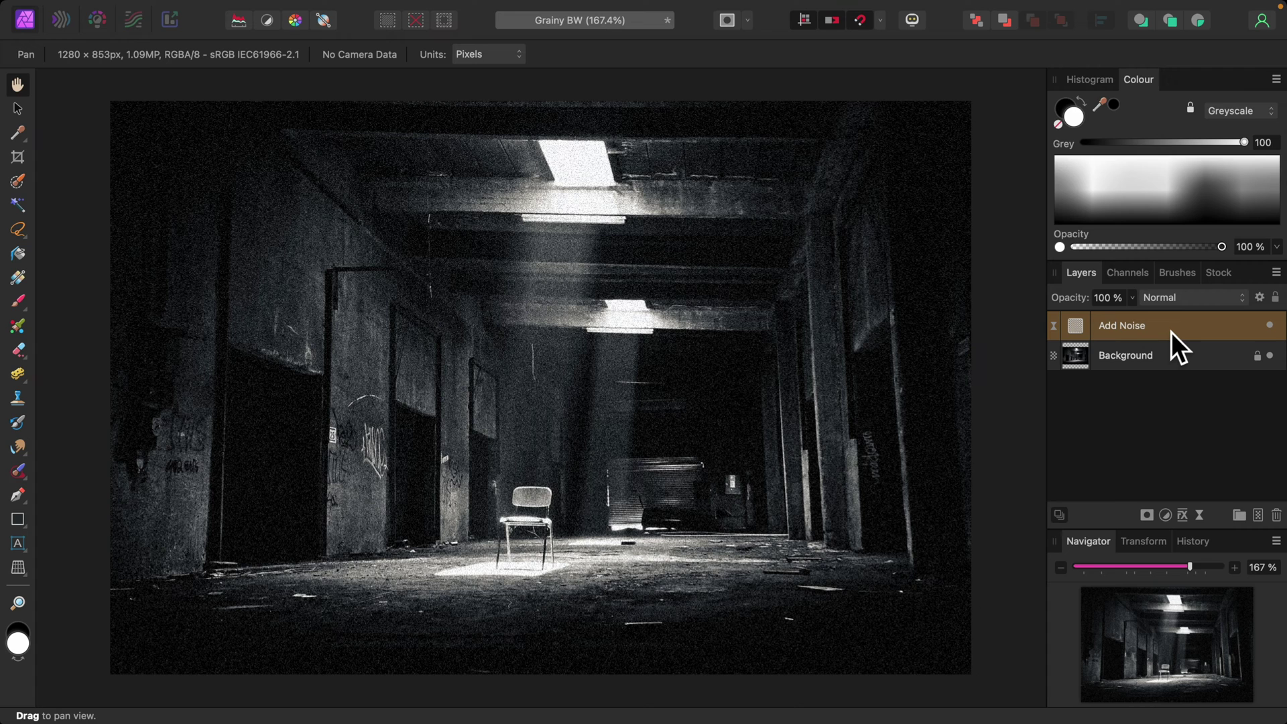
pyautogui.click(1248, 305)
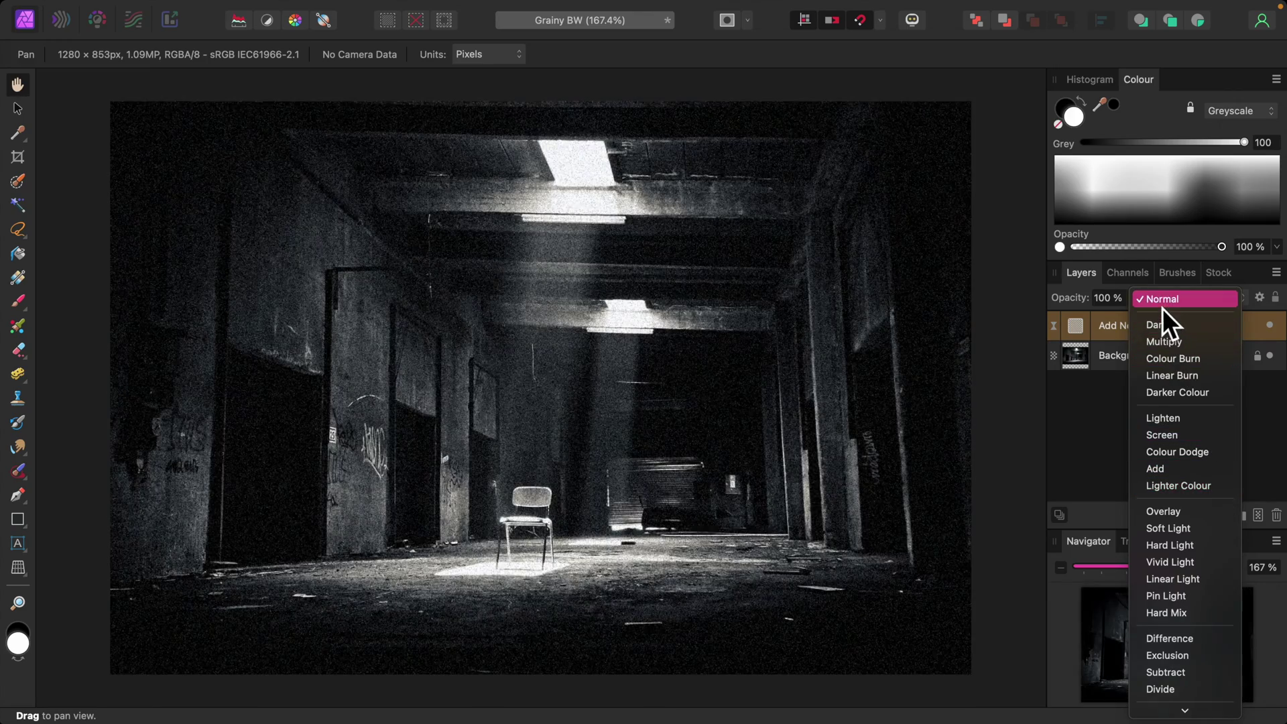
pyautogui.click(1163, 303)
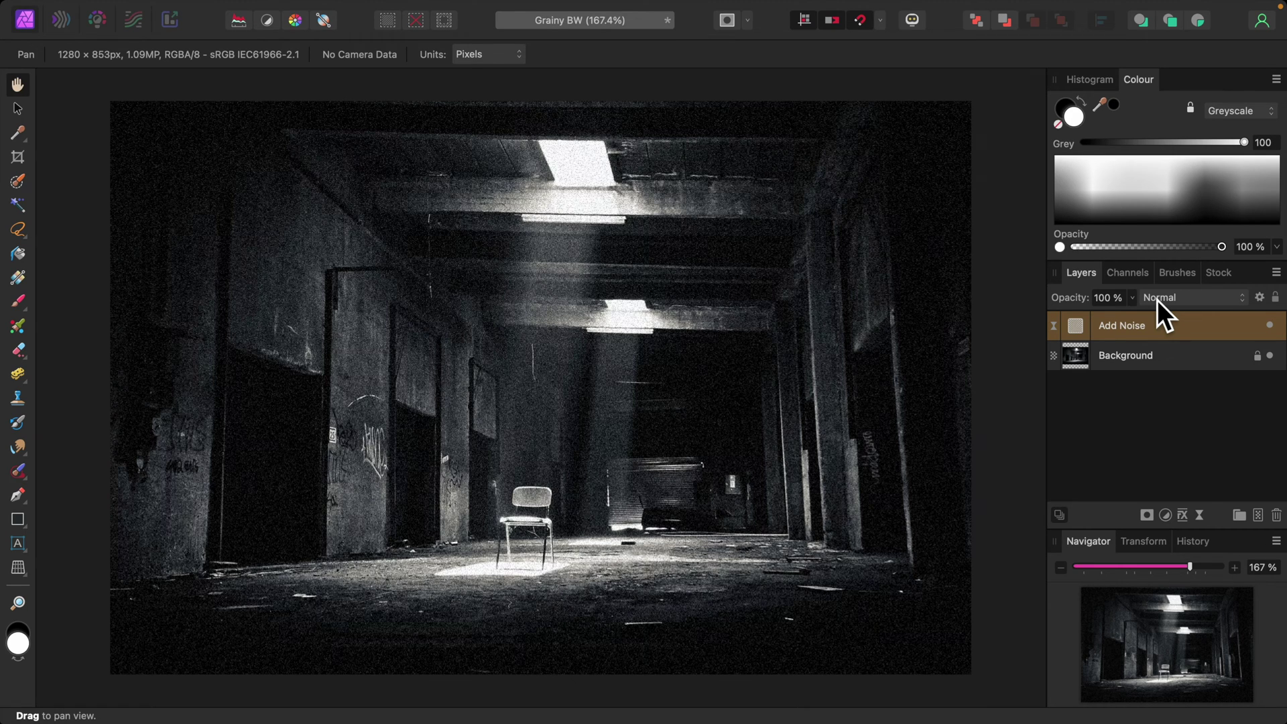
# - Add an empty Pixel layer on top of the stack and bring up the Filters > Noise submenu
pyautogui.click(1259, 517)
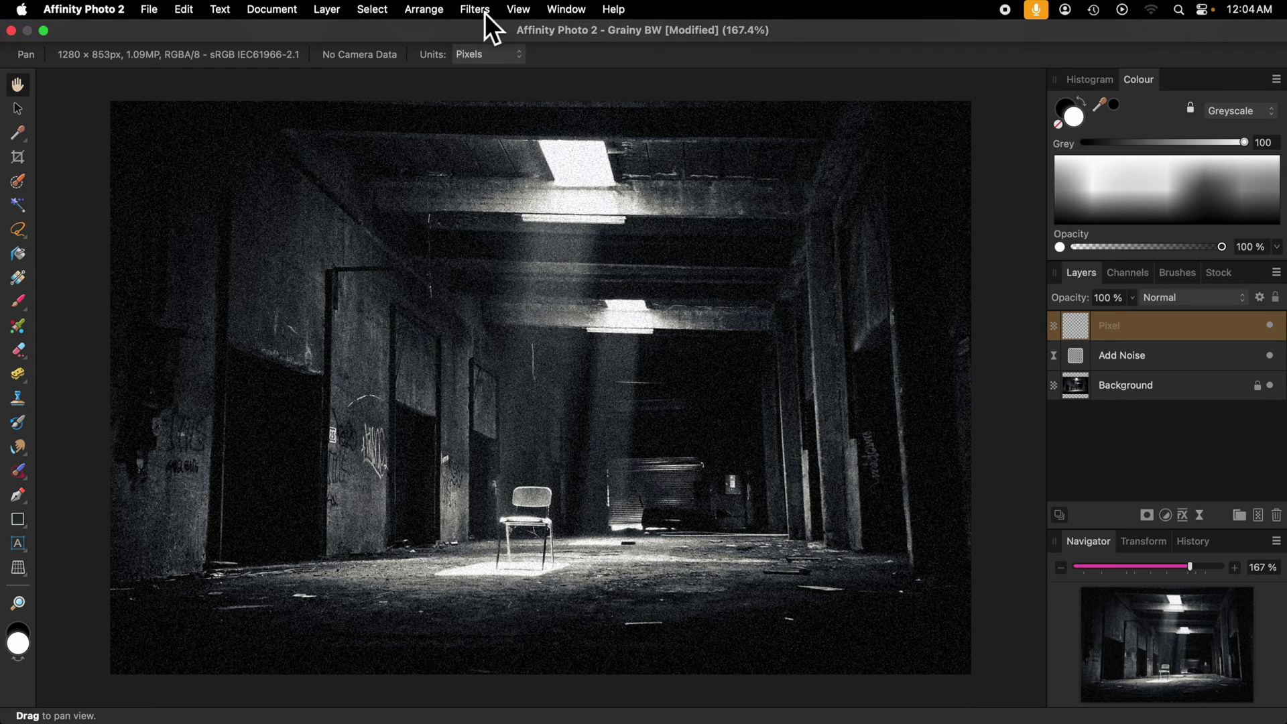
pyautogui.click(485, 13)
pyautogui.moveTo(501, 88)
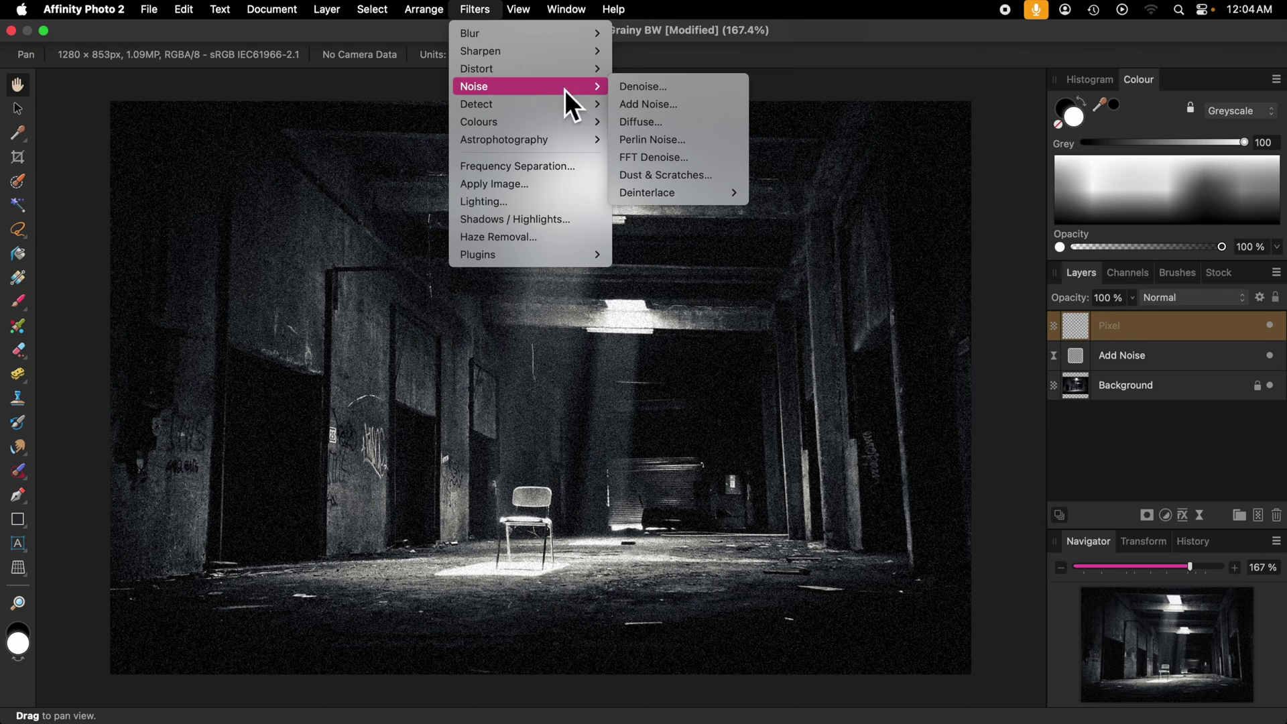
# - Open Perlin Noise, try octaves from 2 px upward, settling at 8 px with 21.2 px zoom
pyautogui.click(668, 146)
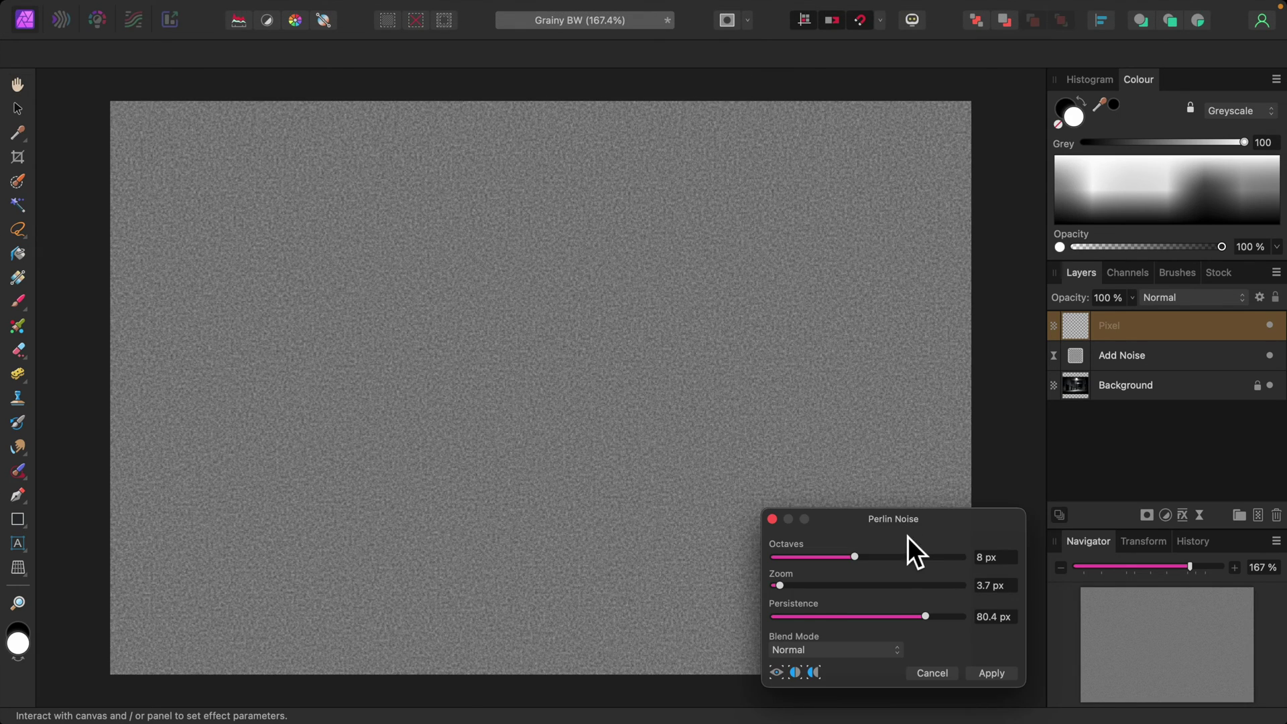
pyautogui.moveTo(908, 528); pyautogui.dragTo(1125, 119)
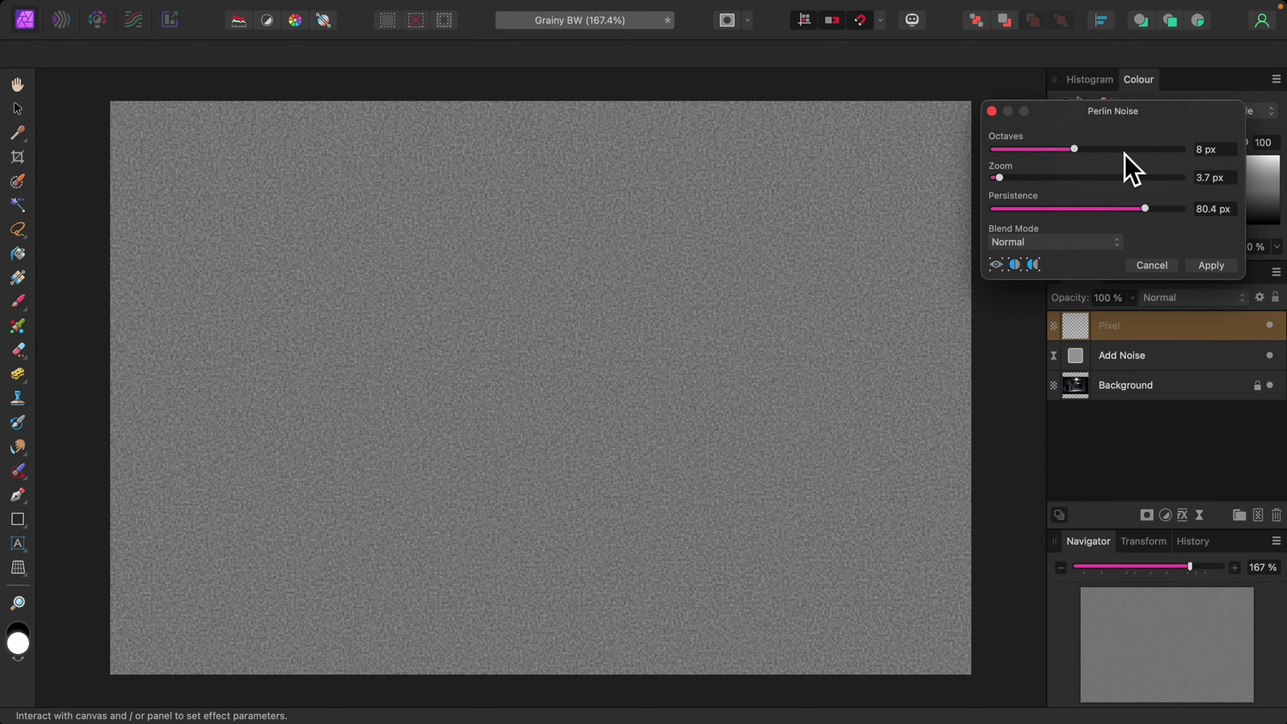
pyautogui.moveTo(1077, 154); pyautogui.dragTo(1008, 155)
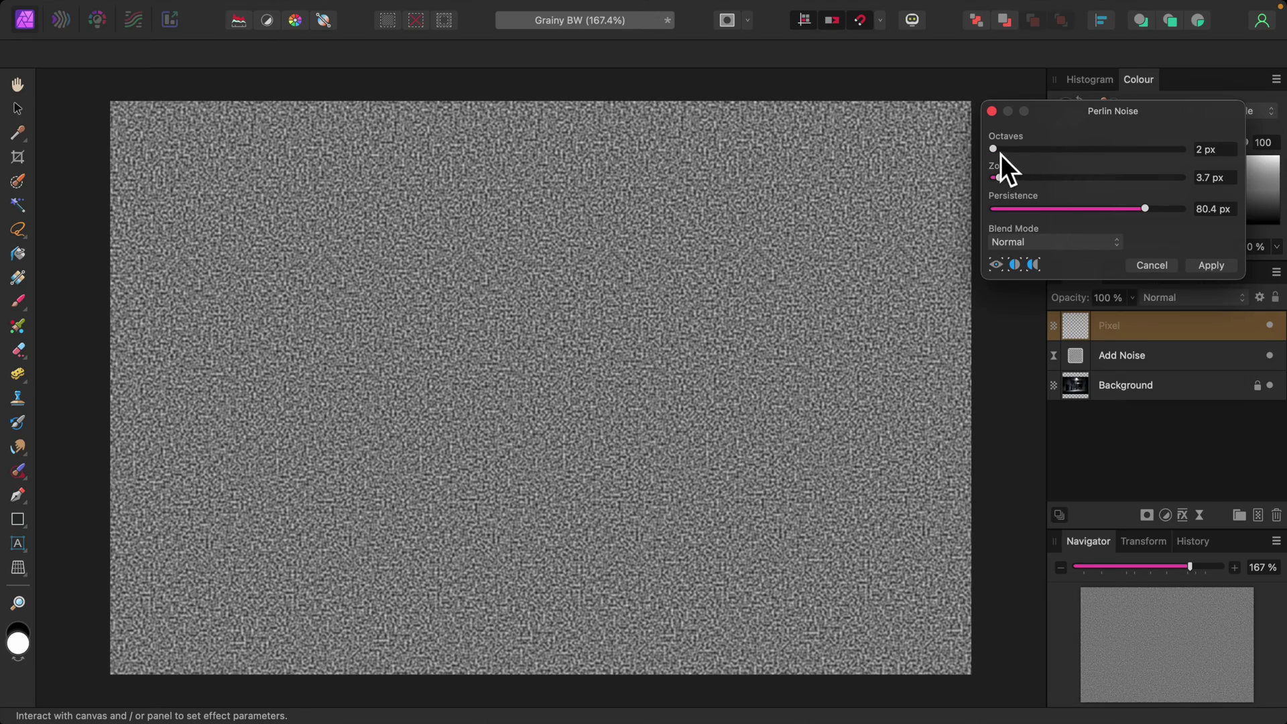
pyautogui.moveTo(999, 155); pyautogui.dragTo(1117, 156)
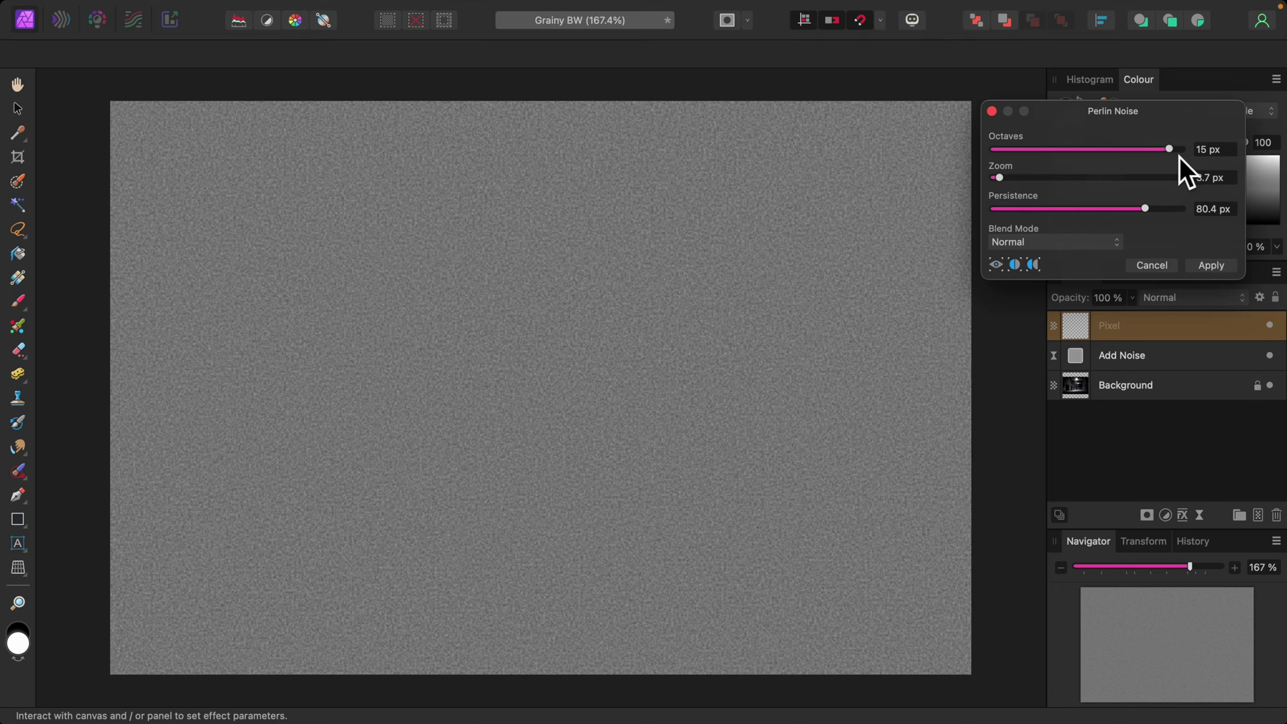
pyautogui.moveTo(1175, 154); pyautogui.dragTo(1083, 160)
pyautogui.moveTo(1007, 185); pyautogui.dragTo(1037, 183)
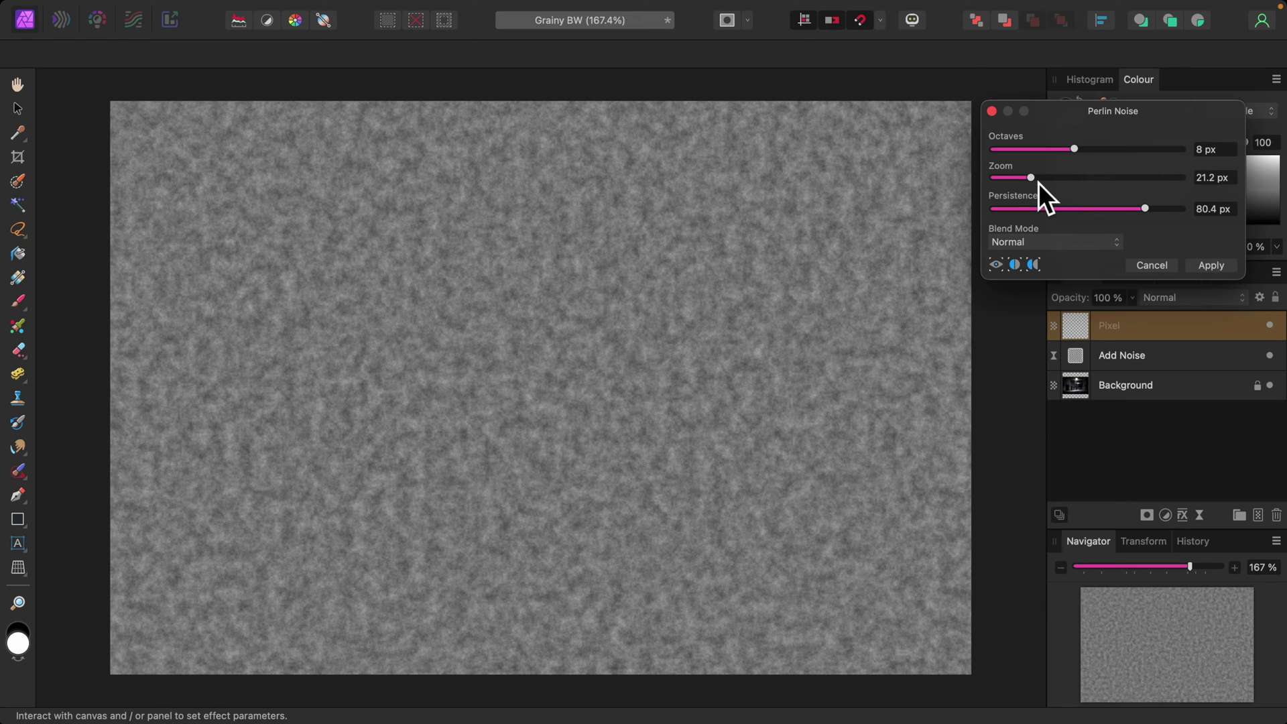
# - Set Perlin zoom to 3.8 px, test persistence 6.6, restore 80.4, and apply it
pyautogui.moveTo(1036, 183); pyautogui.dragTo(1004, 178)
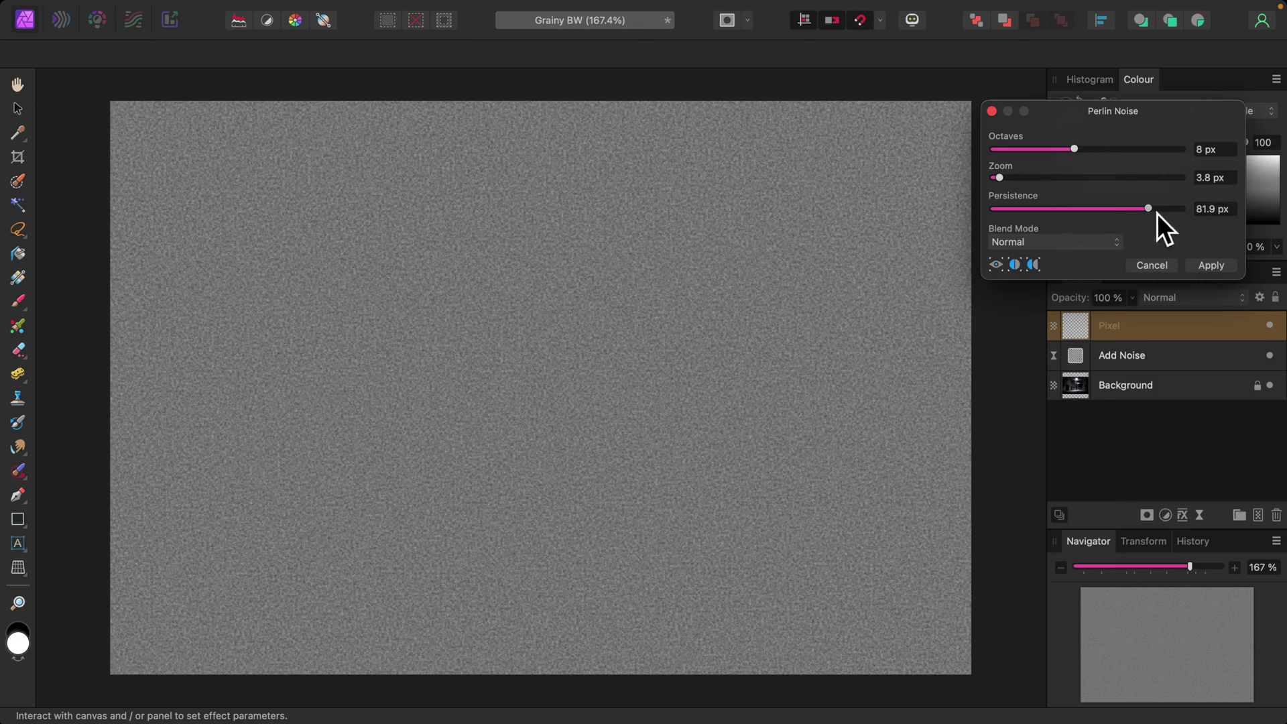
pyautogui.moveTo(1189, 213); pyautogui.dragTo(1010, 215)
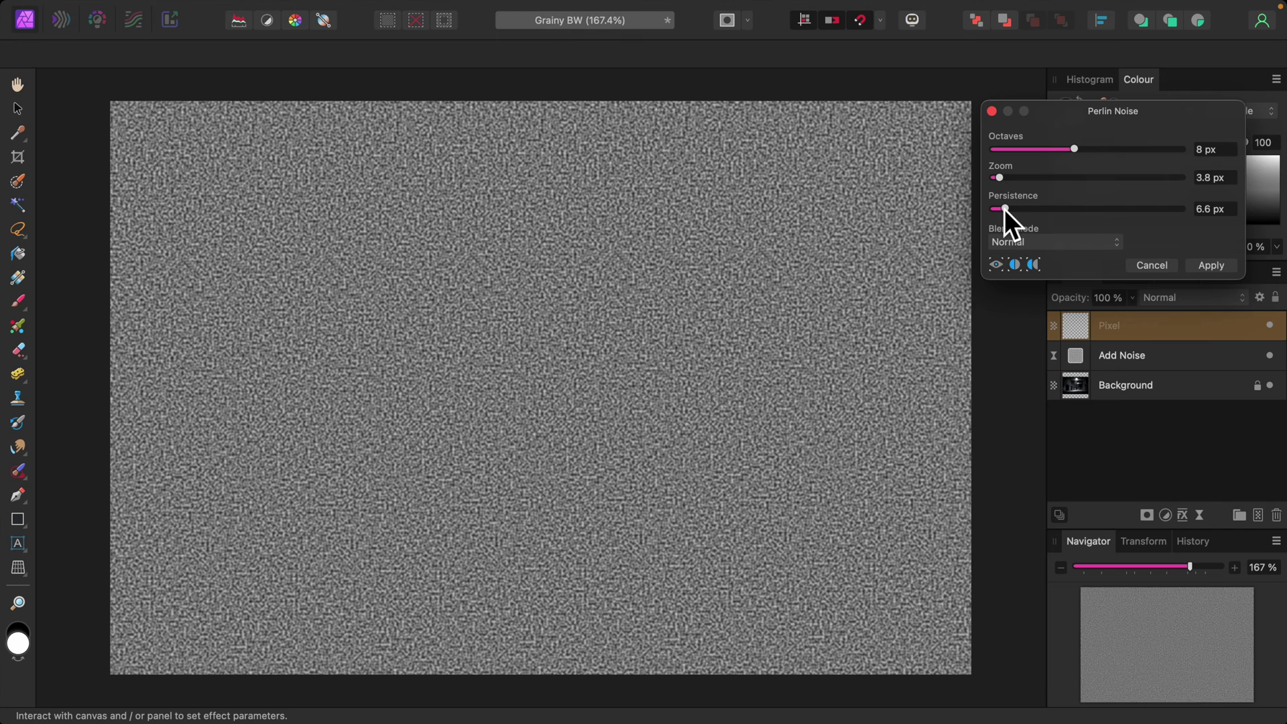
pyautogui.moveTo(1012, 213); pyautogui.dragTo(1152, 213)
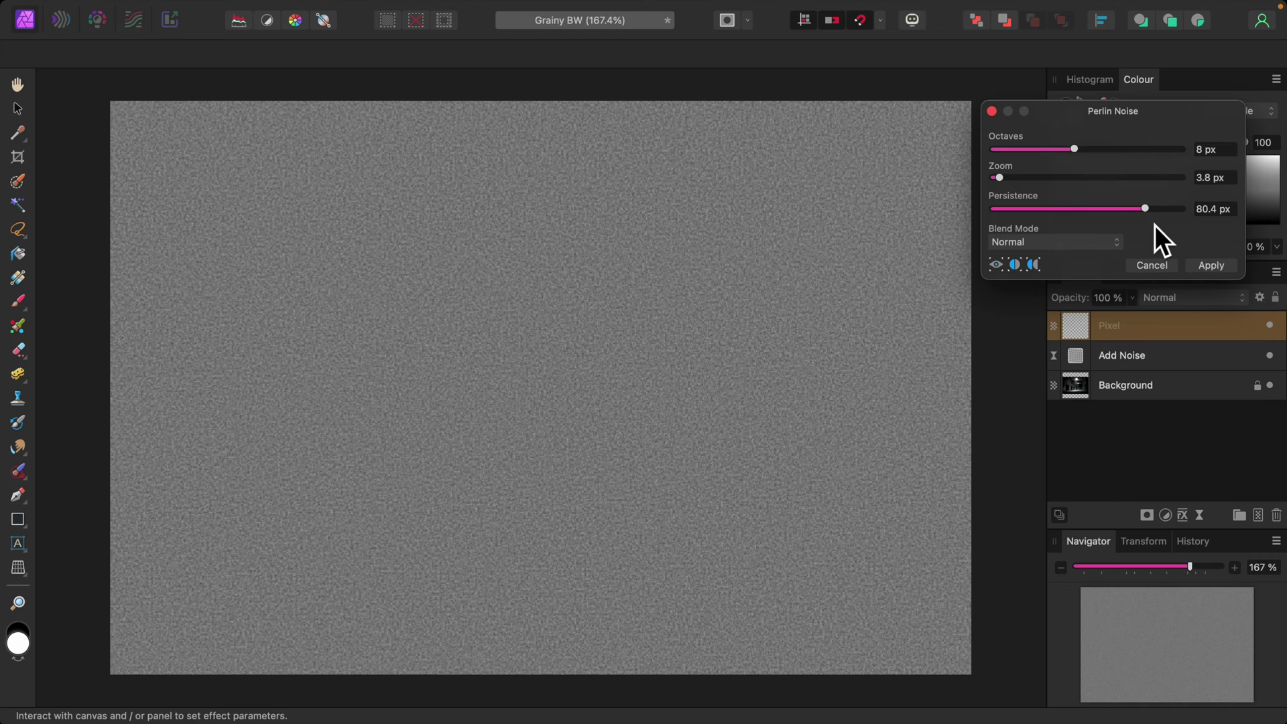
pyautogui.click(1215, 270)
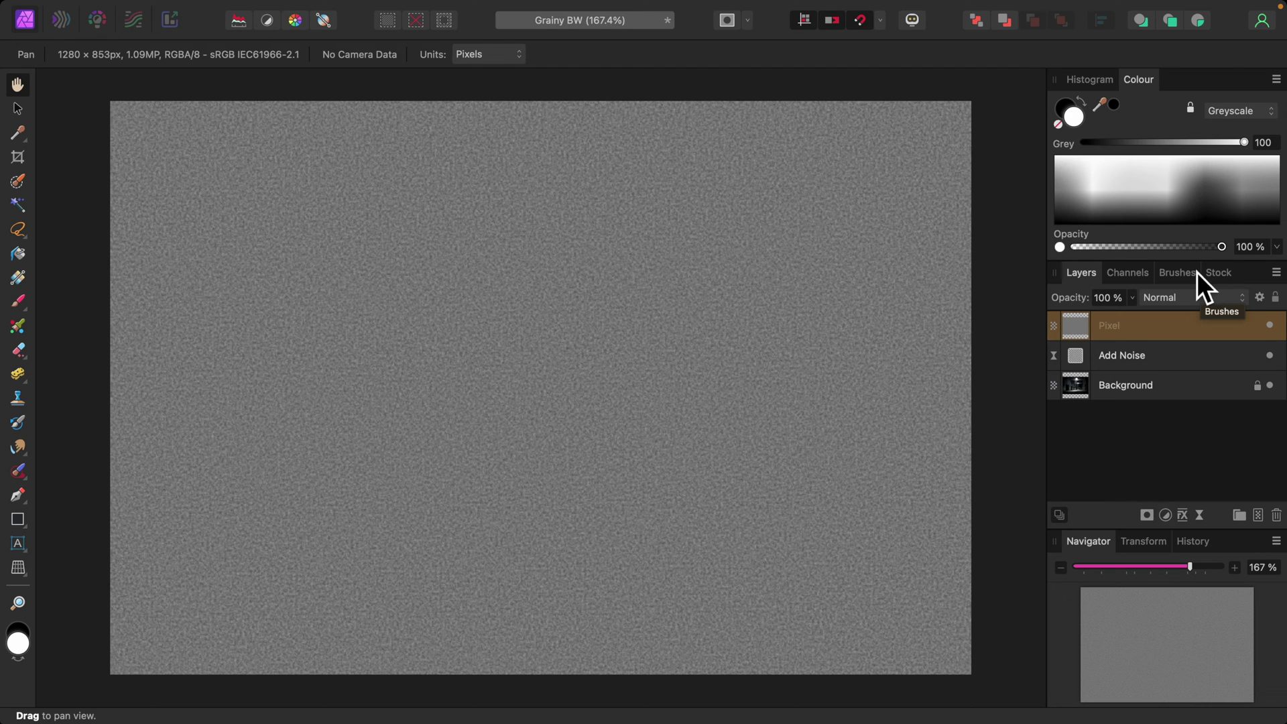
# - Set the Perlin-noise Pixel layer to Add blend mode at 11% opacity
pyautogui.click(1246, 302)
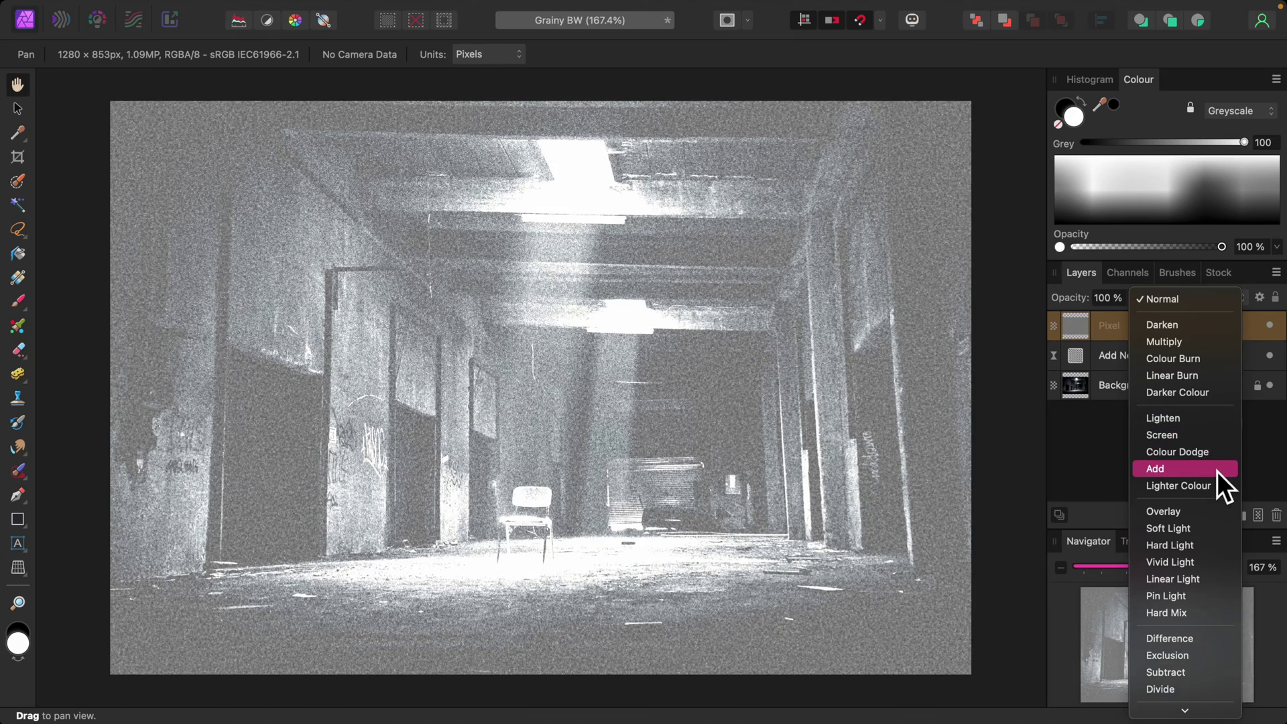
pyautogui.click(1213, 468)
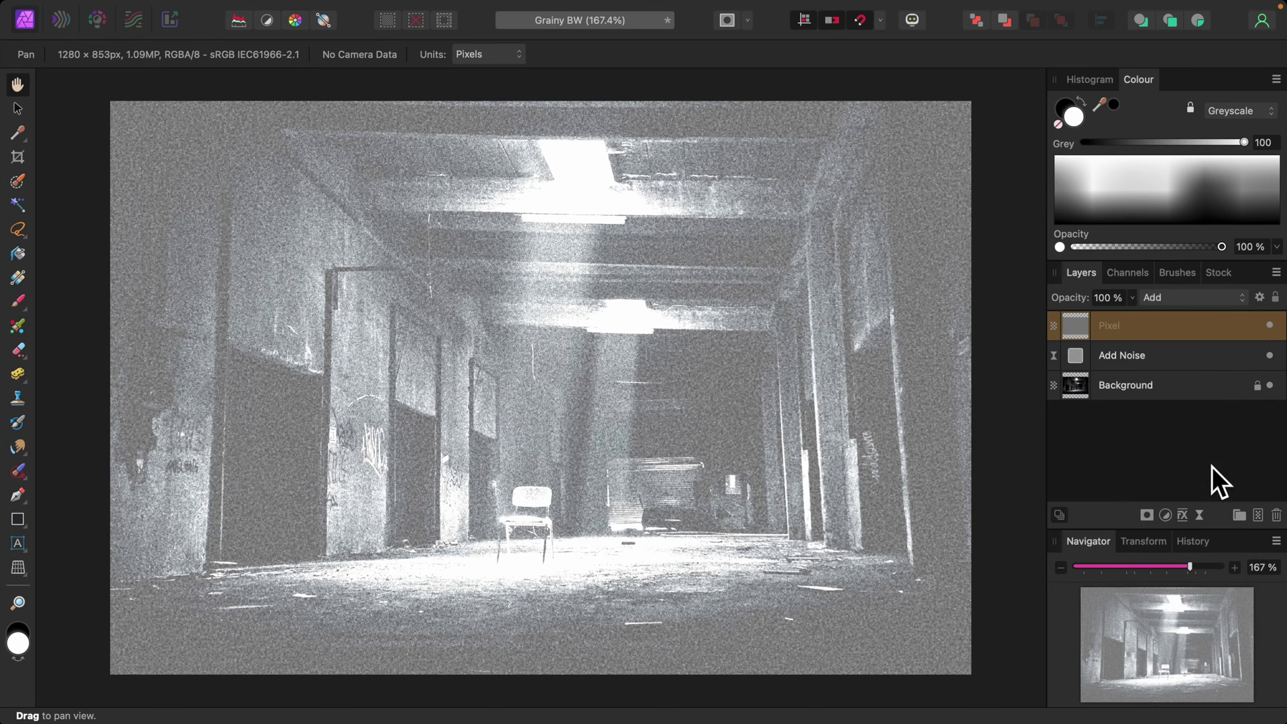
pyautogui.click(1136, 305)
pyautogui.moveTo(1137, 318); pyautogui.dragTo(1019, 319)
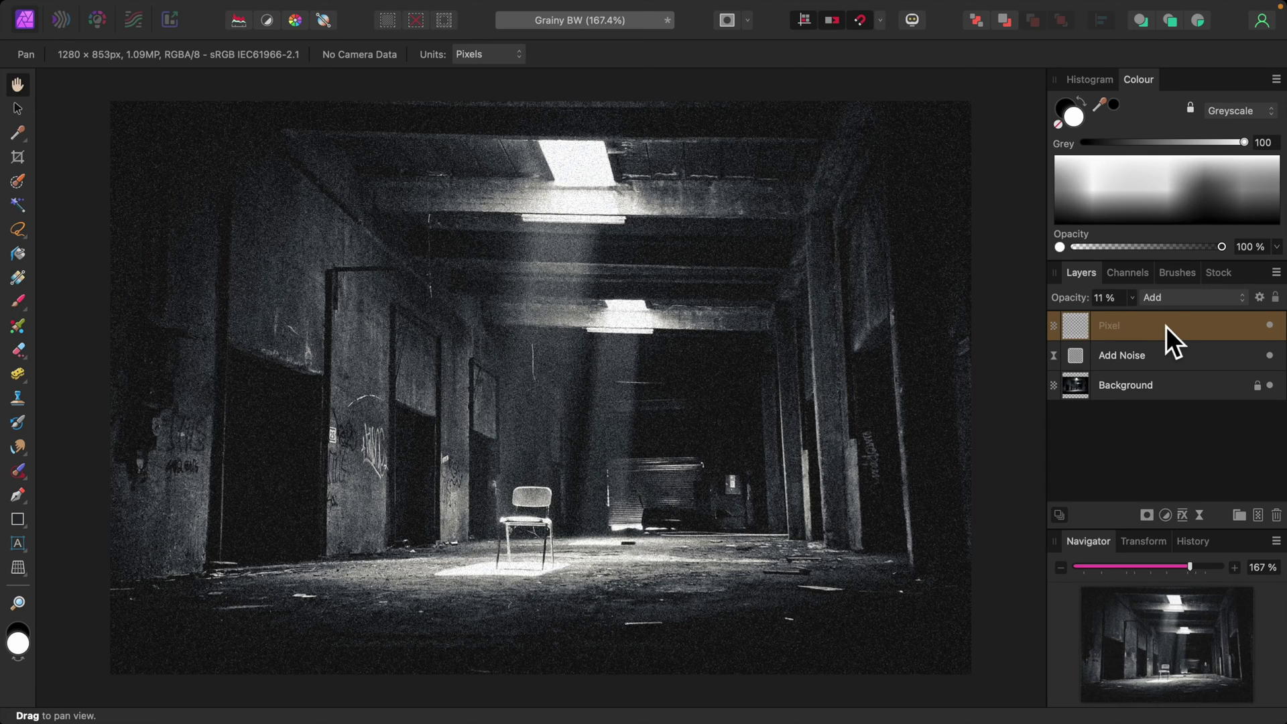
# - Select the Add Noise layer and bring its opacity down from 100% to 80%
pyautogui.click(1172, 359)
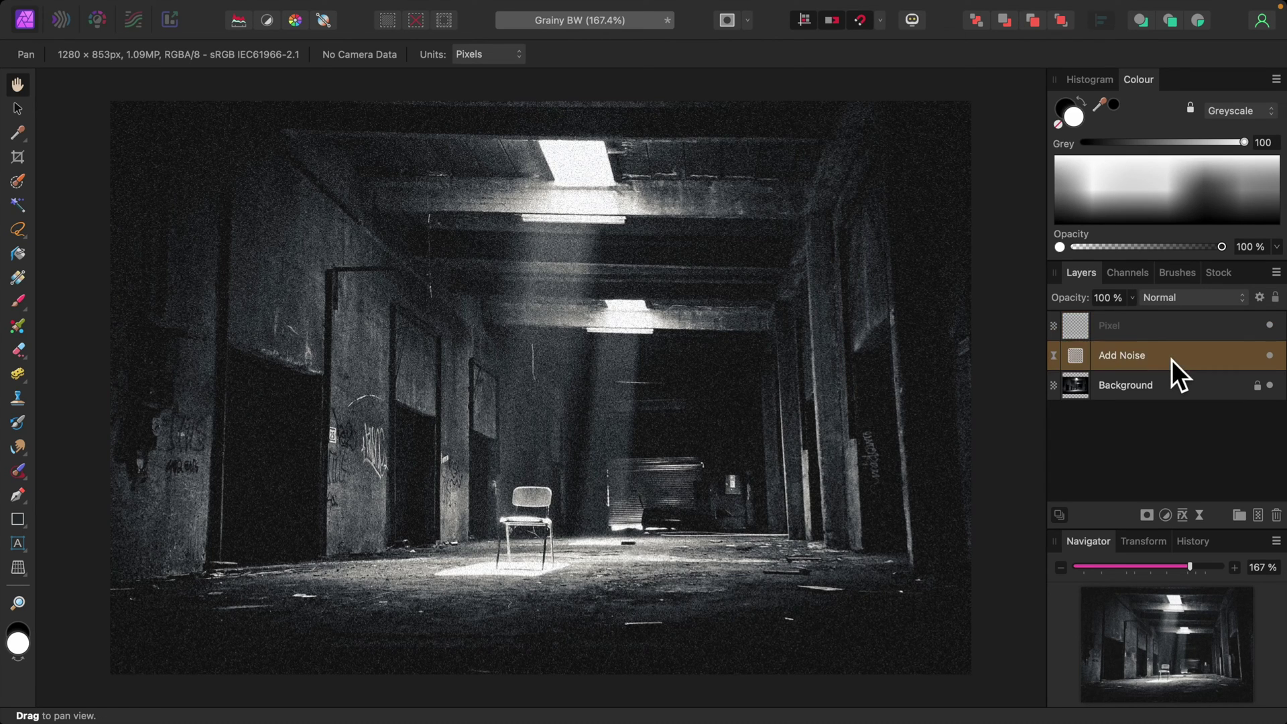
pyautogui.click(1134, 298)
pyautogui.moveTo(1138, 316); pyautogui.dragTo(1134, 315)
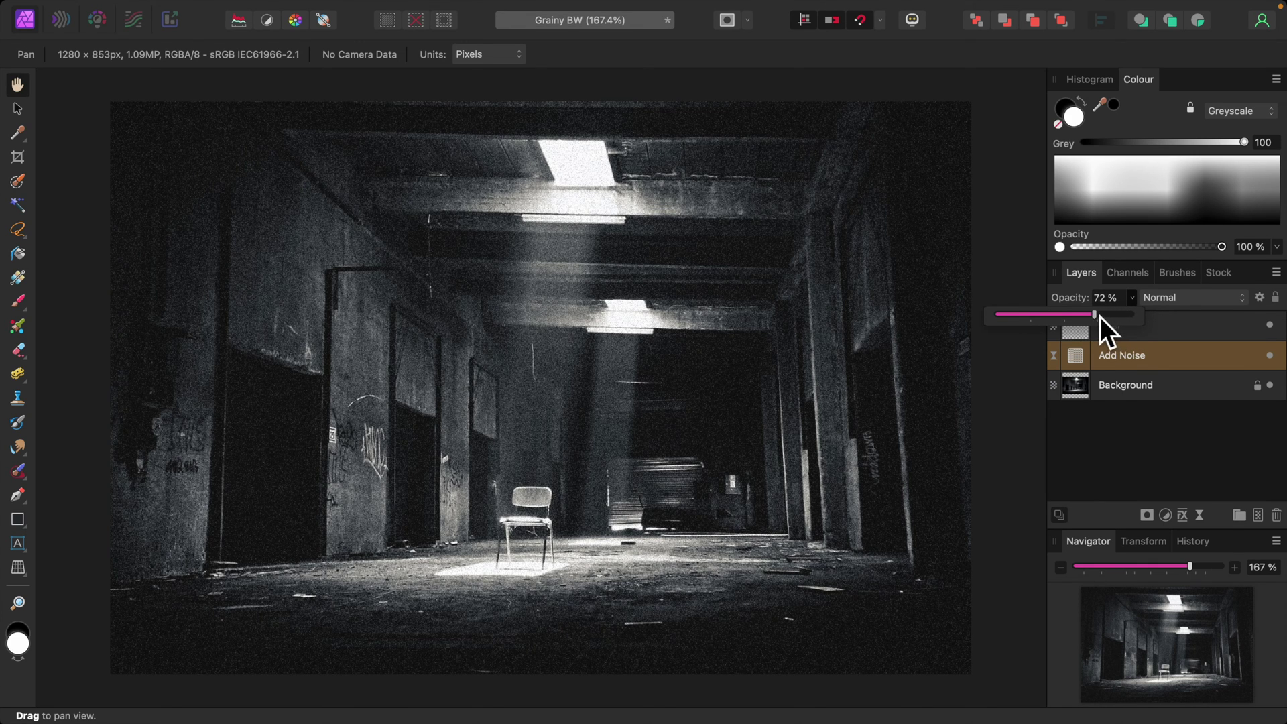
pyautogui.moveTo(1111, 317); pyautogui.dragTo(1112, 319)
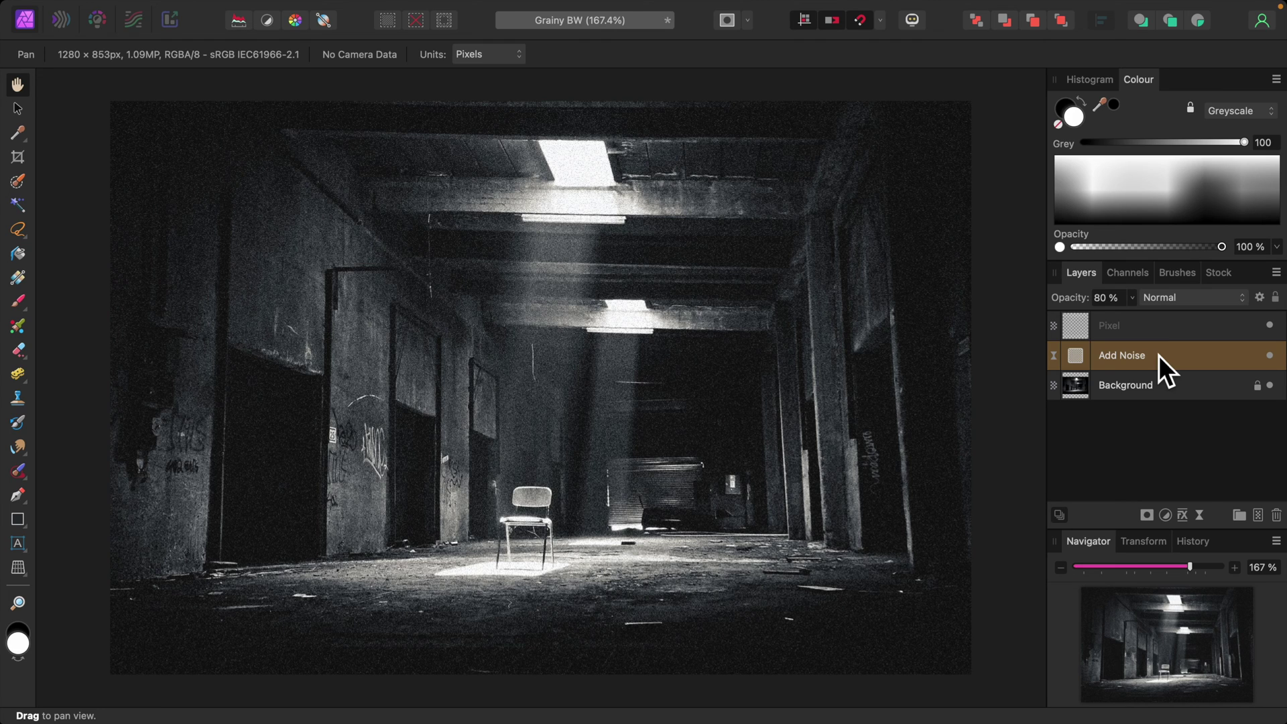
pyautogui.press('shift')
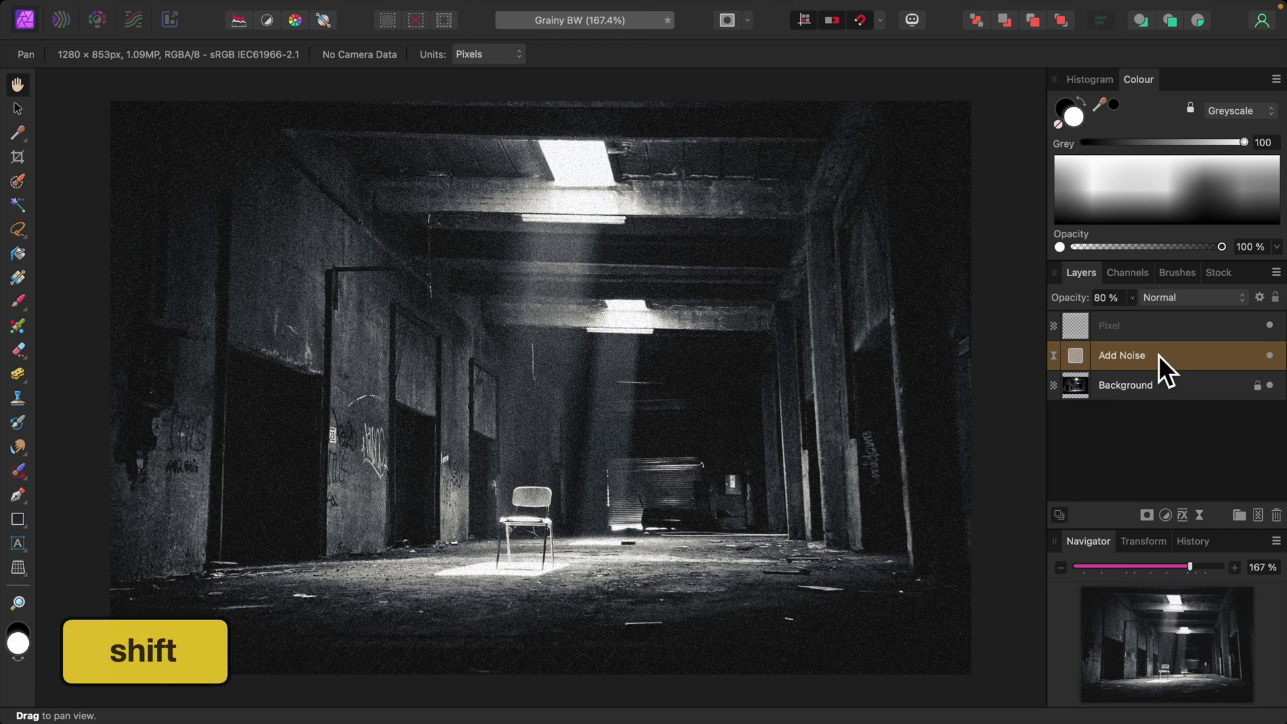
pyautogui.keyDown('shift'); pyautogui.click(1164, 331); pyautogui.keyUp('shift')
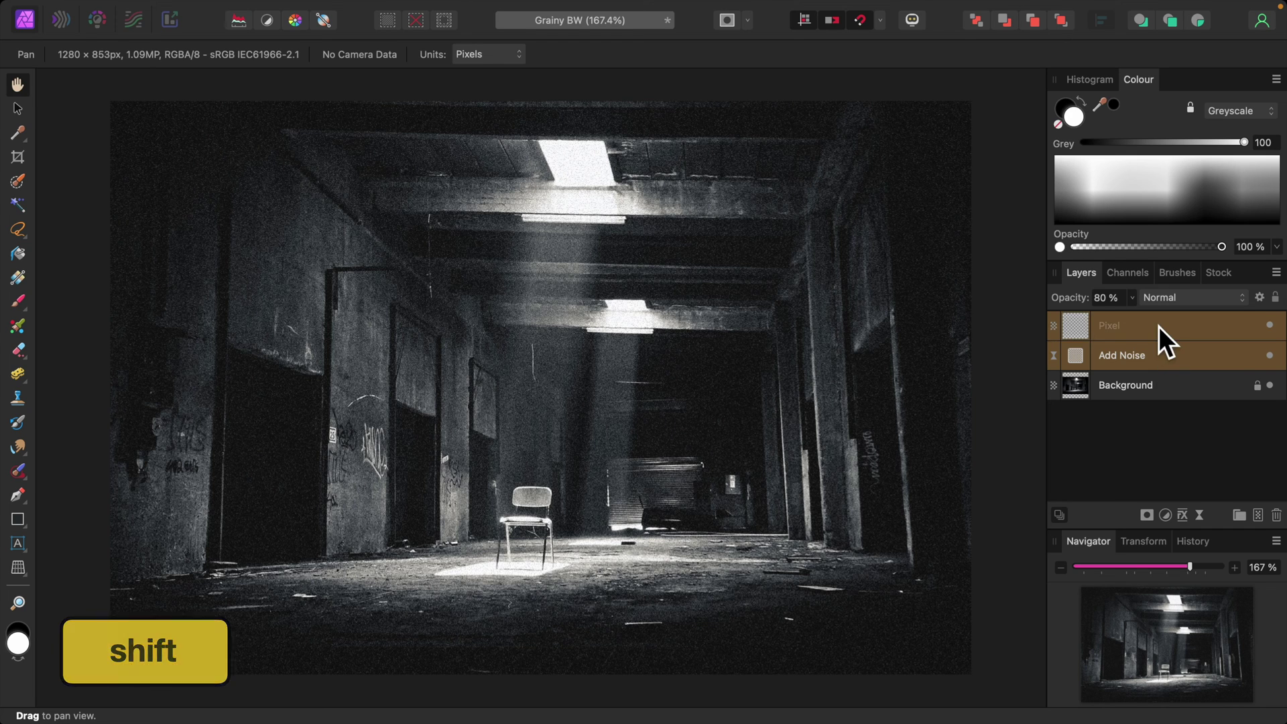
pyautogui.click(1277, 328)
pyautogui.click(1277, 334)
pyautogui.click(1273, 328)
pyautogui.click(1272, 328)
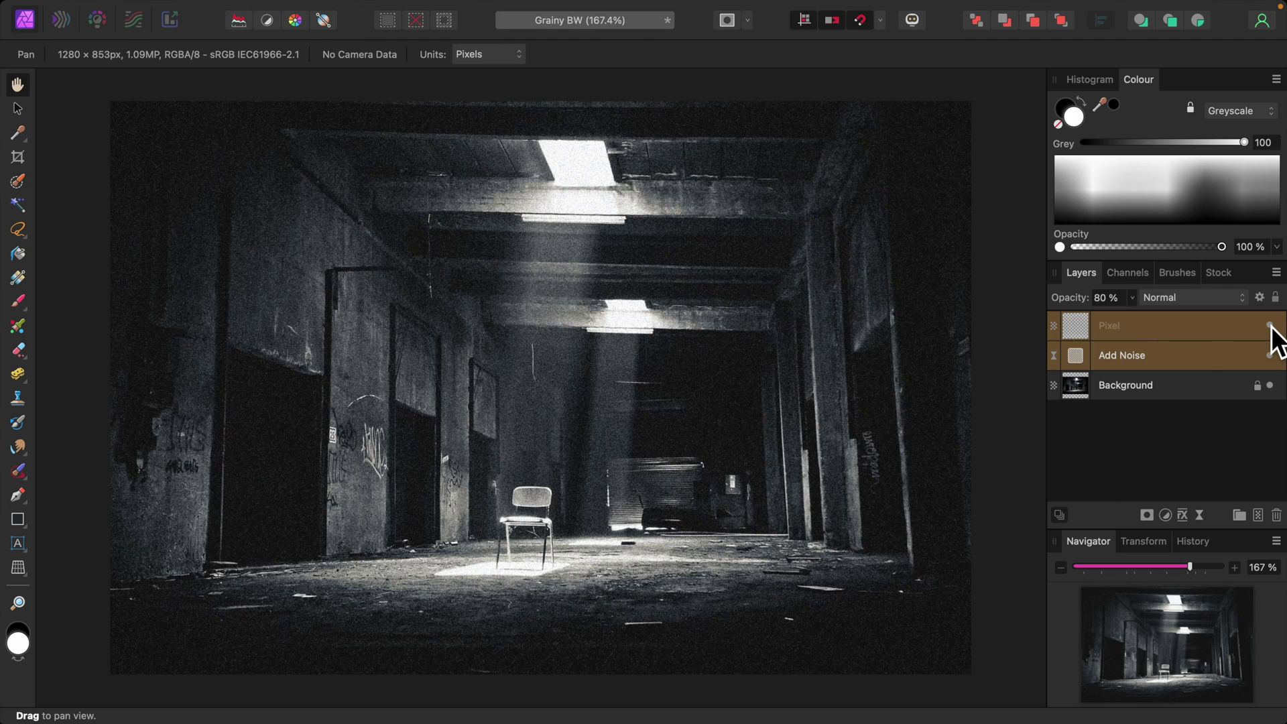
pyautogui.click(1272, 327)
pyautogui.click(1272, 328)
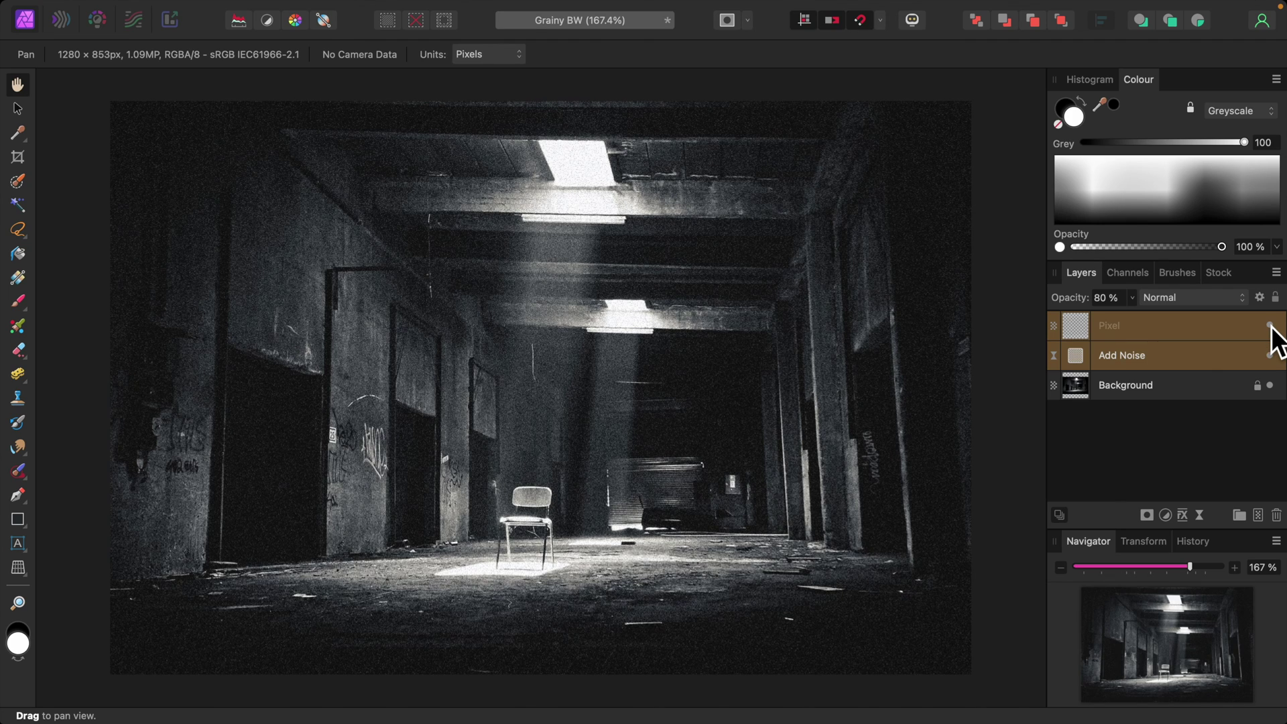